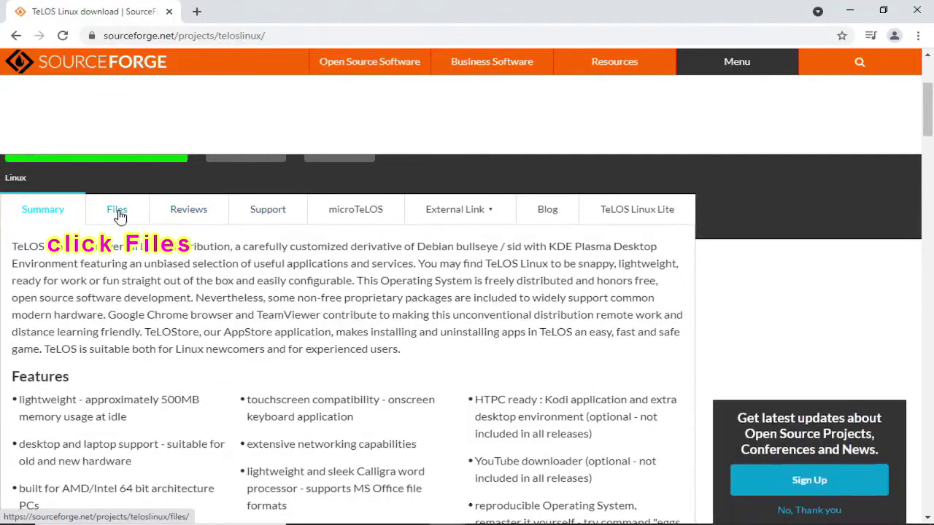
- Open the TeLOS Linux project's Files listing and its iso folder
{"action": "left_click", "coordinate": [113, 213]}
{"action": "scroll", "coordinate": [114, 345], "scroll_direction": "down", "scroll_amount": 2}
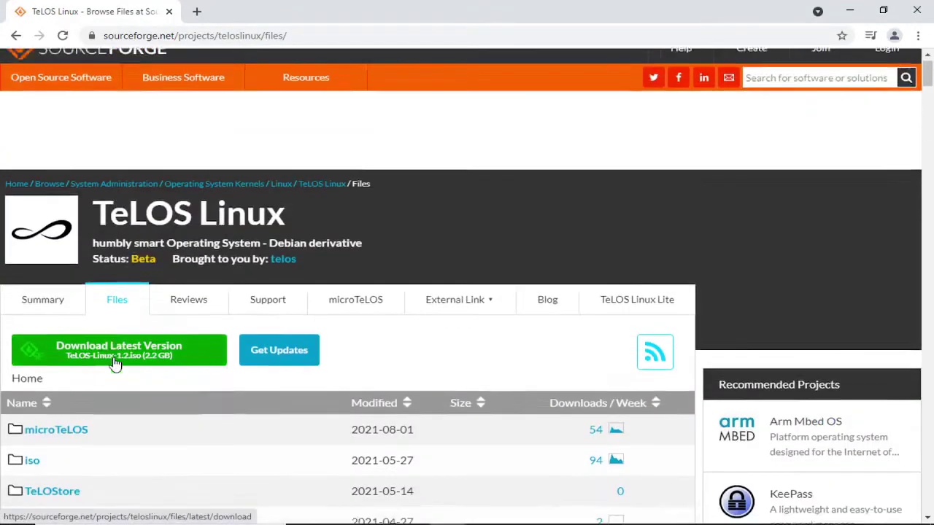
{"action": "left_click_drag", "start_coordinate": [427, 345], "coordinate": [10, 334]}
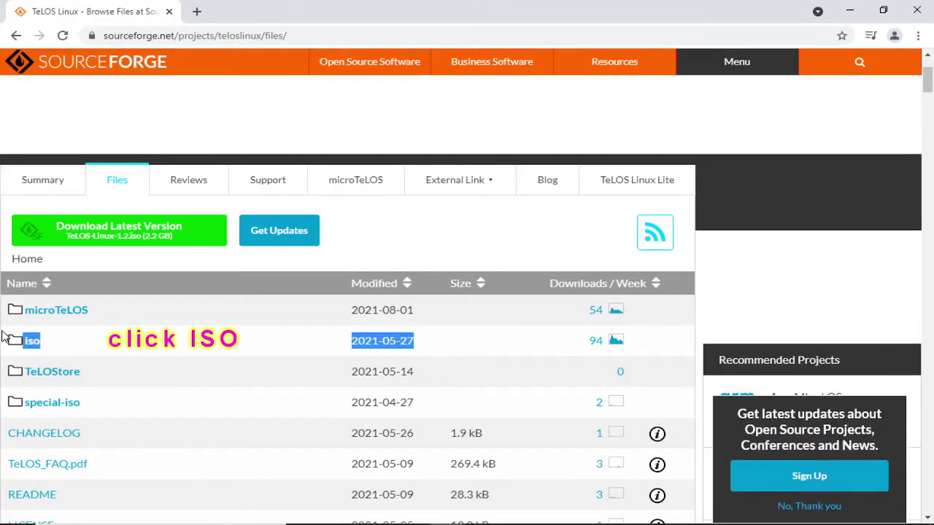
{"action": "left_click", "coordinate": [30, 341]}
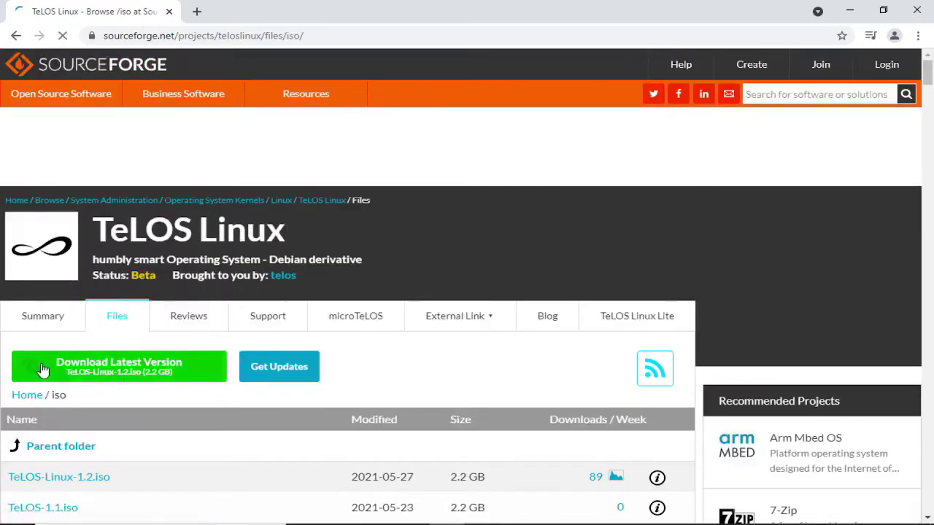
- Download TeLOS-Linux-1.2.iso and show the full download progress list
{"action": "scroll", "coordinate": [50, 376], "scroll_direction": "down", "scroll_amount": 2}
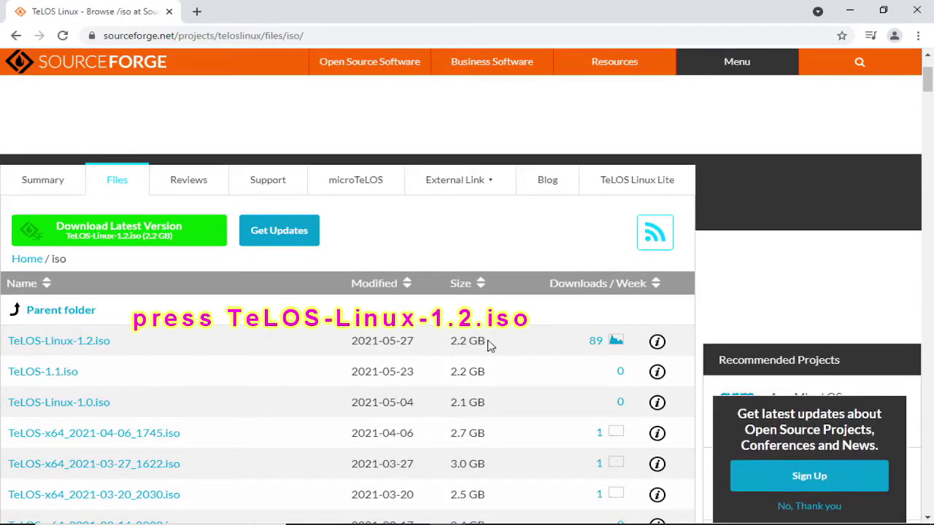
{"action": "left_click_drag", "start_coordinate": [493, 345], "coordinate": [264, 345]}
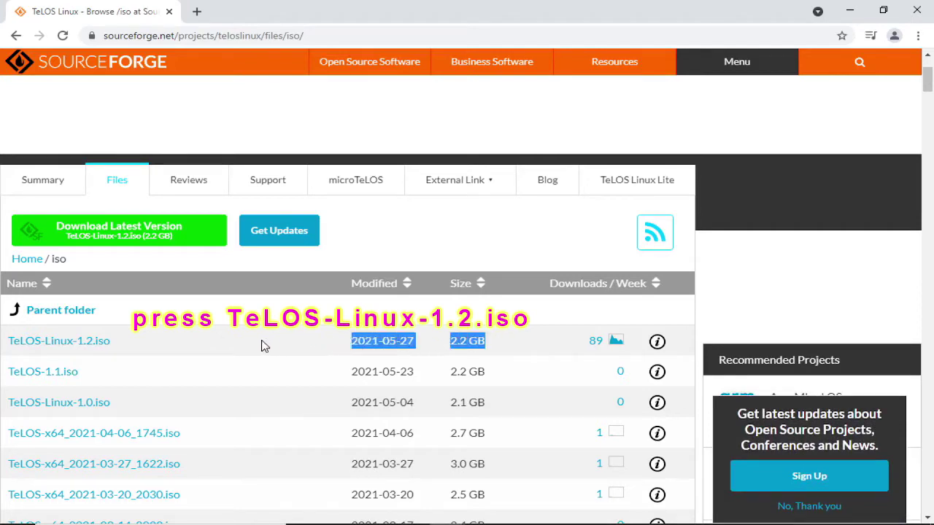
{"action": "left_click_drag", "start_coordinate": [104, 338], "coordinate": [38, 339]}
{"action": "left_click", "coordinate": [10, 340]}
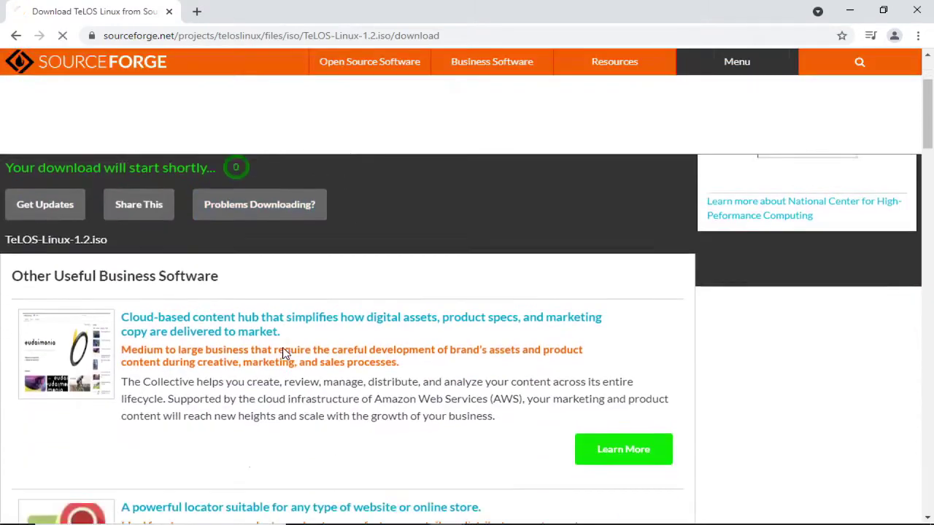
{"action": "scroll", "coordinate": [284, 355], "scroll_direction": "down", "scroll_amount": 3}
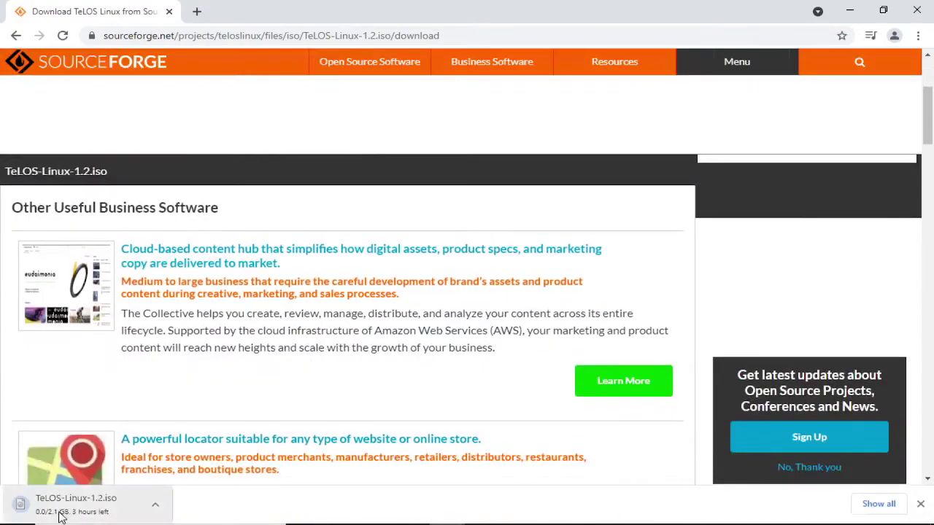
{"action": "left_click", "coordinate": [879, 503]}
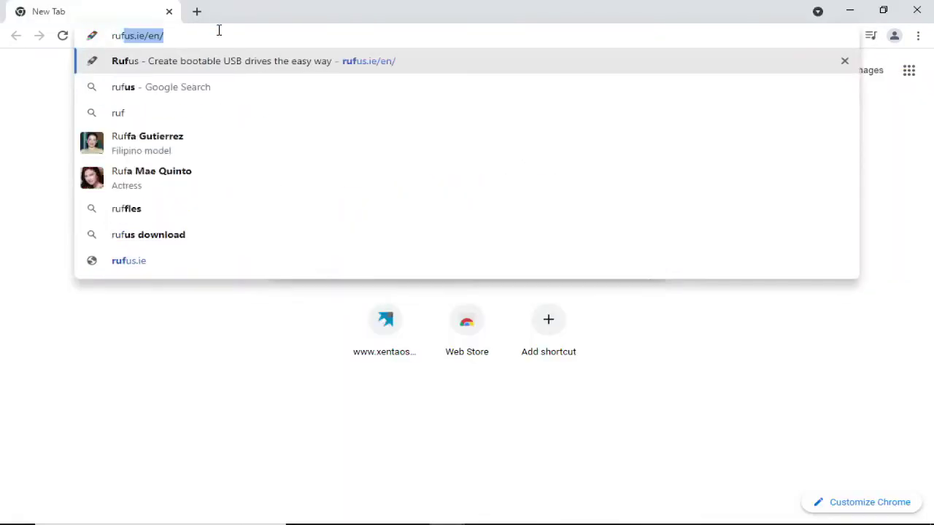
- Search 'rufus download', go to rufus.ie and confirm rufus-3.15.exe finished downloading
{"action": "type", "text": "download"}
{"action": "key", "text": "Return"}
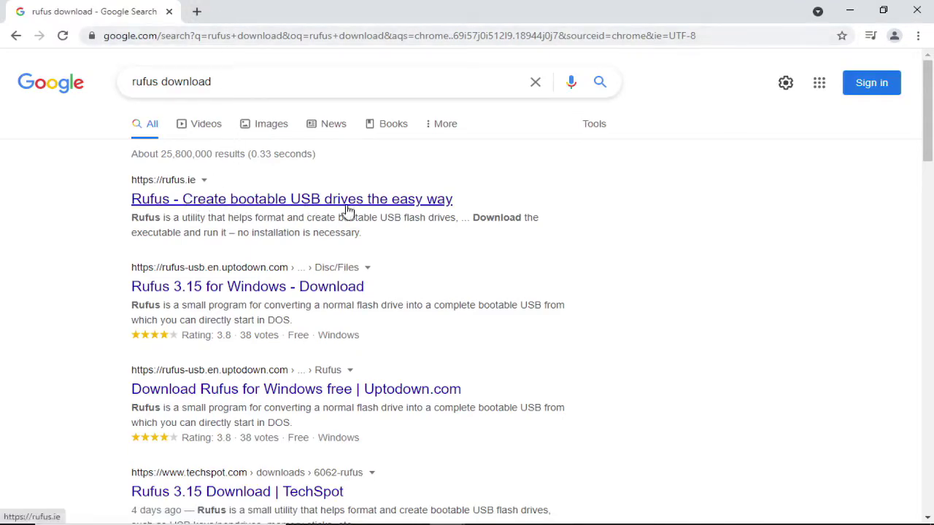
{"action": "left_click", "coordinate": [427, 206]}
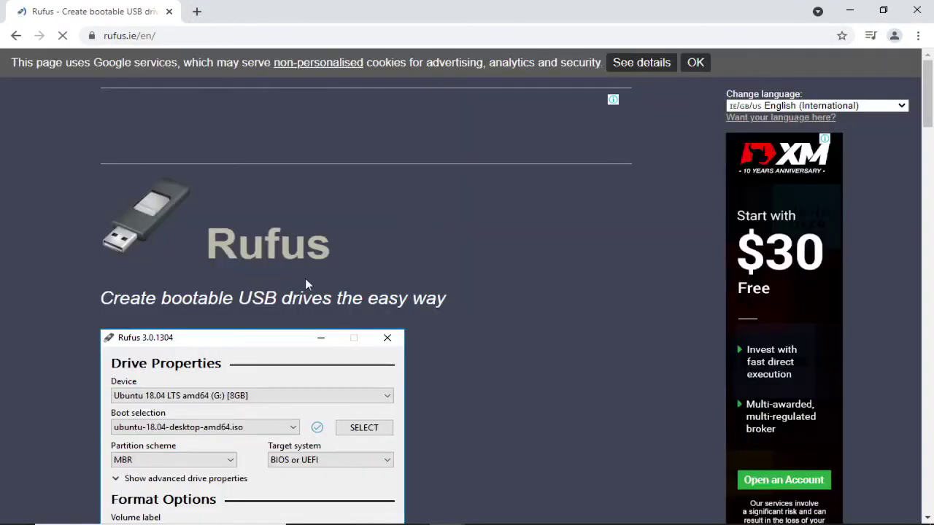
{"action": "scroll", "coordinate": [292, 306], "scroll_direction": "down", "scroll_amount": 2}
{"action": "scroll", "coordinate": [272, 328], "scroll_direction": "down", "scroll_amount": 8}
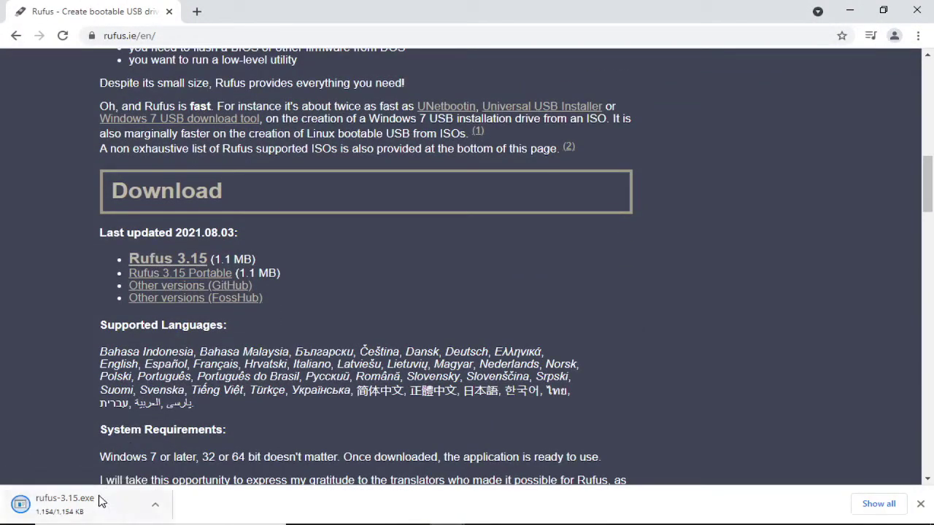
{"action": "left_click", "coordinate": [878, 503]}
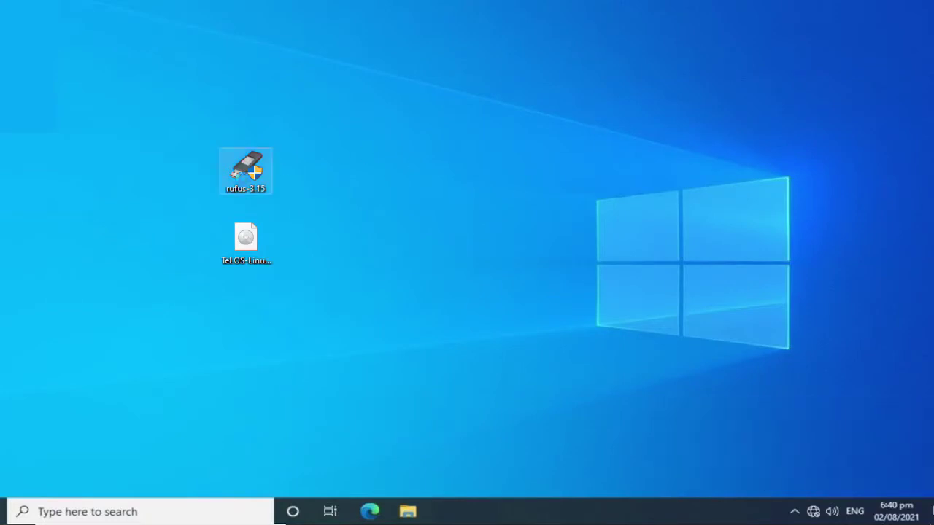
- Run rufus-3.15 and allow it to check for updates online
{"action": "right_click", "coordinate": [252, 170]}
{"action": "left_click", "coordinate": [295, 146]}
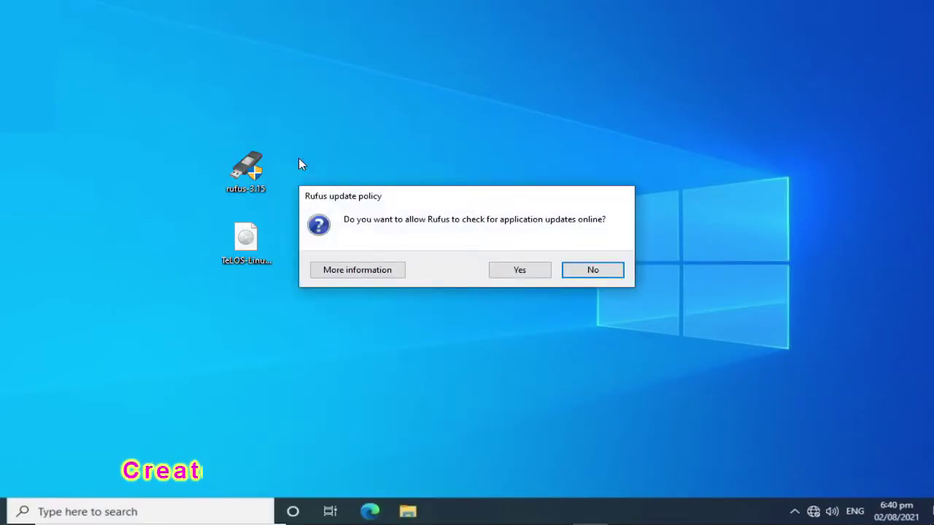
{"action": "left_click", "coordinate": [524, 270]}
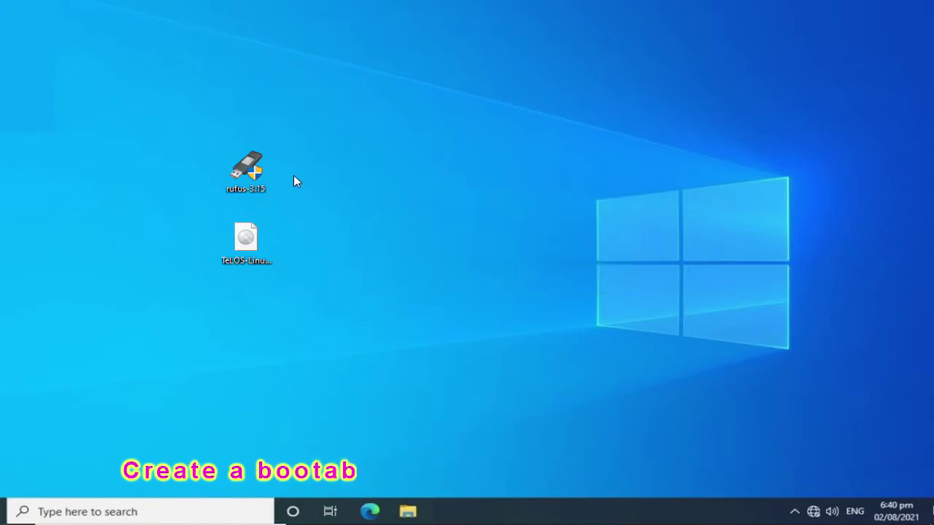
{"action": "left_click", "coordinate": [246, 170]}
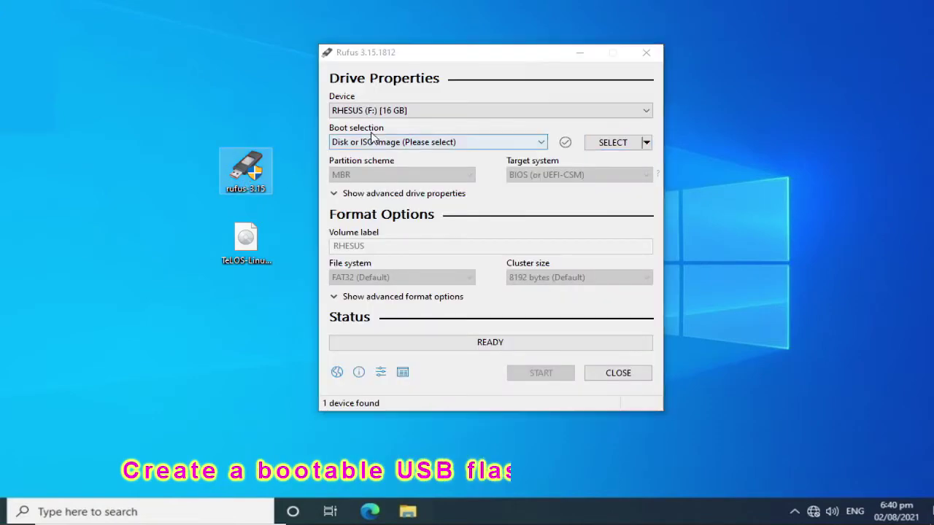
- Choose the RHESUS (F:) 16 GB drive as the device and browse for a boot image
{"action": "left_click", "coordinate": [424, 111]}
{"action": "left_click", "coordinate": [414, 126]}
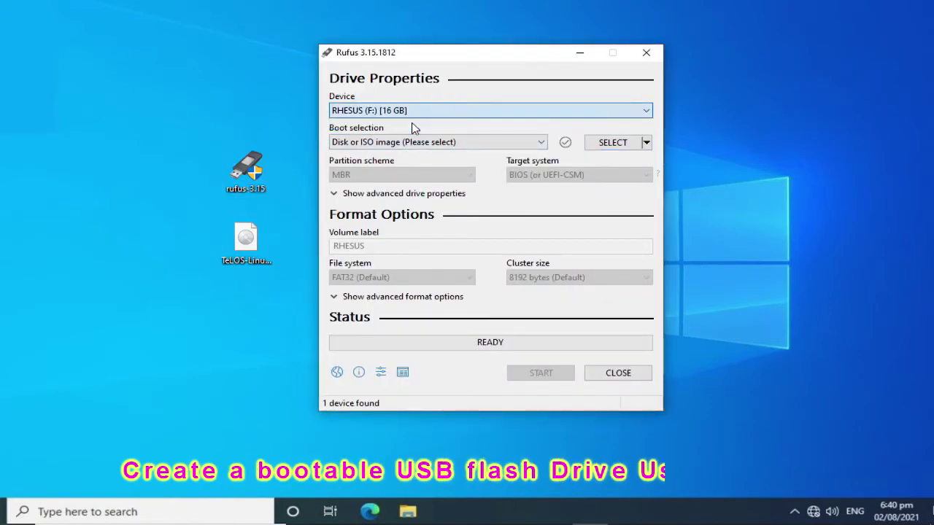
{"action": "left_click", "coordinate": [621, 147]}
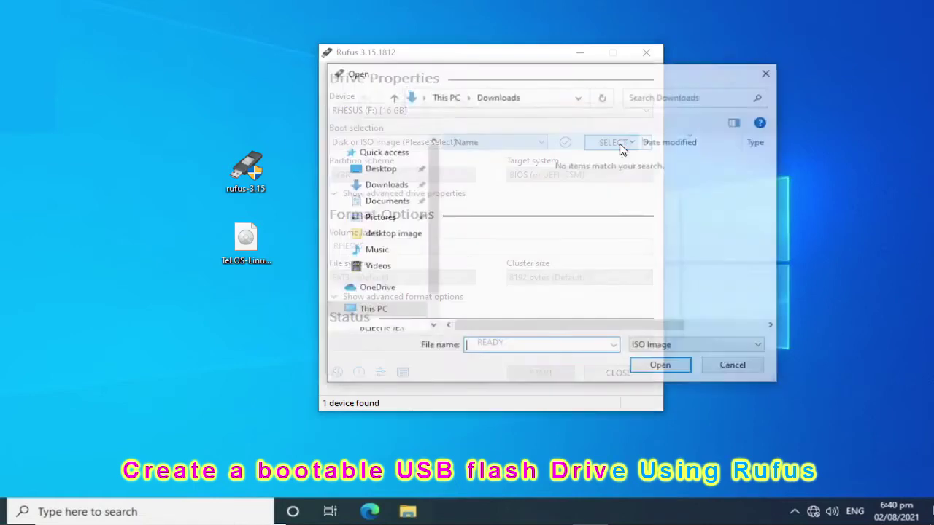
- Load TeLOS-Linux-1.2.iso from the Desktop folder as Rufus's boot selection
{"action": "left_click", "coordinate": [250, 248]}
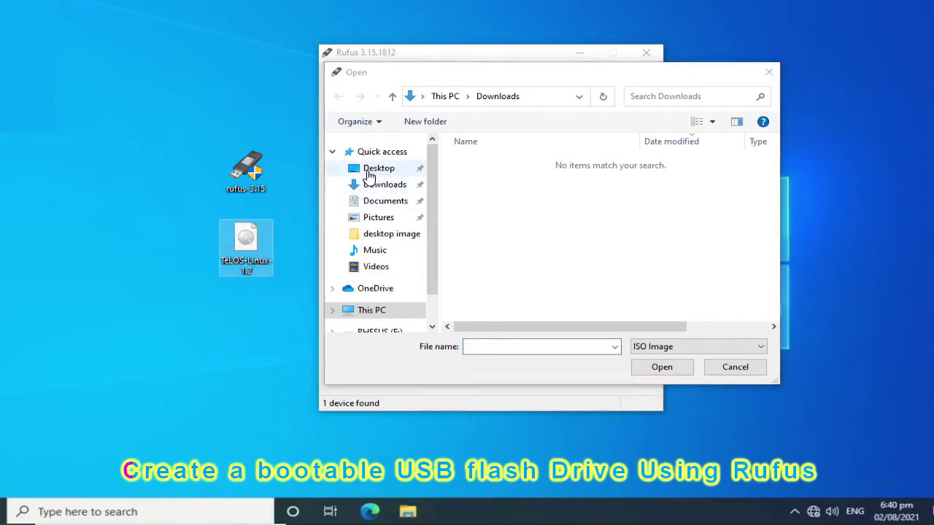
{"action": "left_click", "coordinate": [394, 175]}
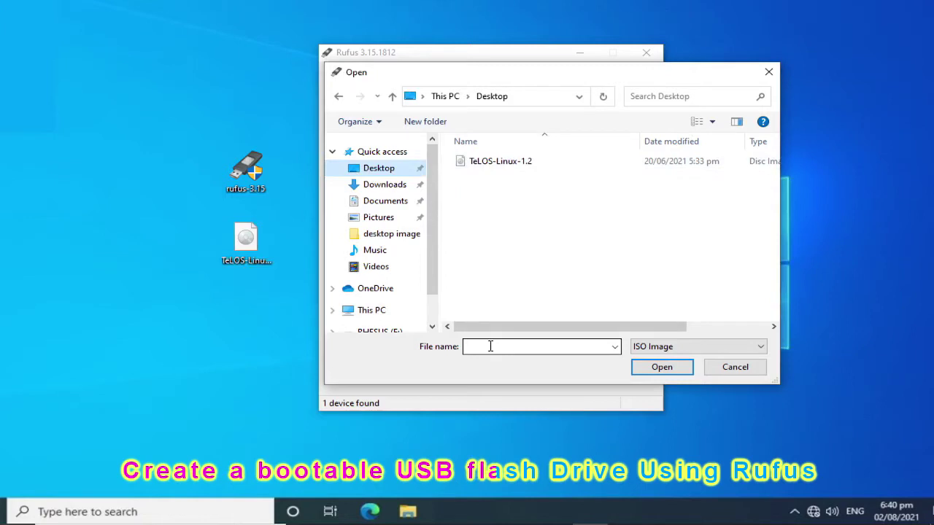
{"action": "left_click", "coordinate": [497, 163]}
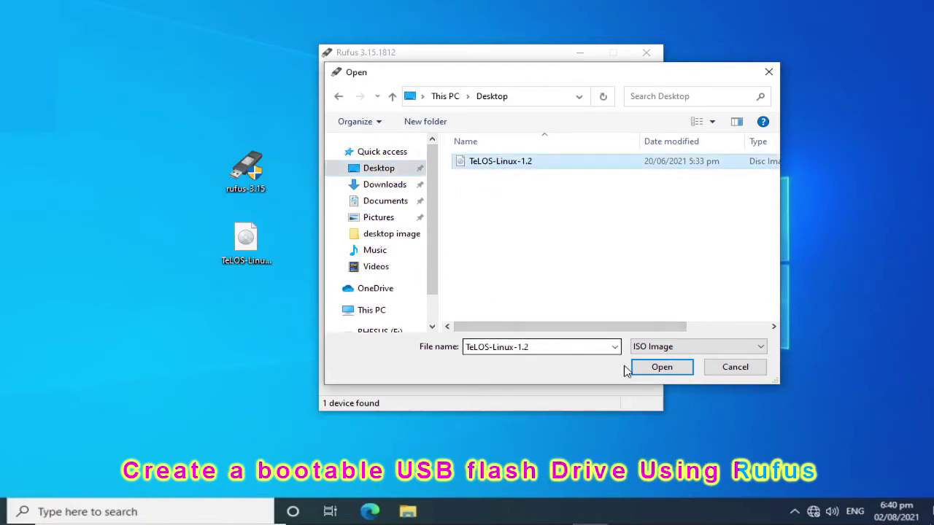
{"action": "left_click", "coordinate": [660, 367]}
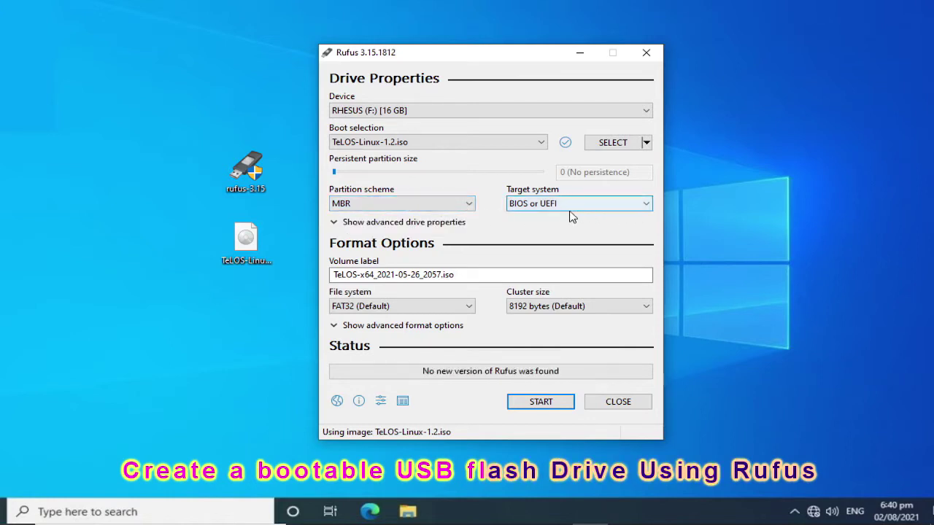
- Switch the partition scheme to GPT and start creating the bootable USB drive
{"action": "left_click", "coordinate": [466, 204]}
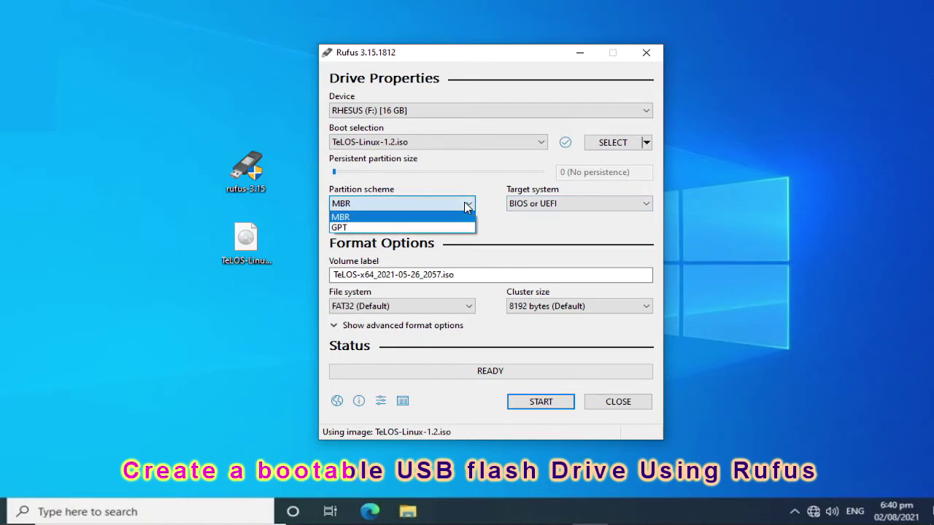
{"action": "left_click", "coordinate": [448, 232]}
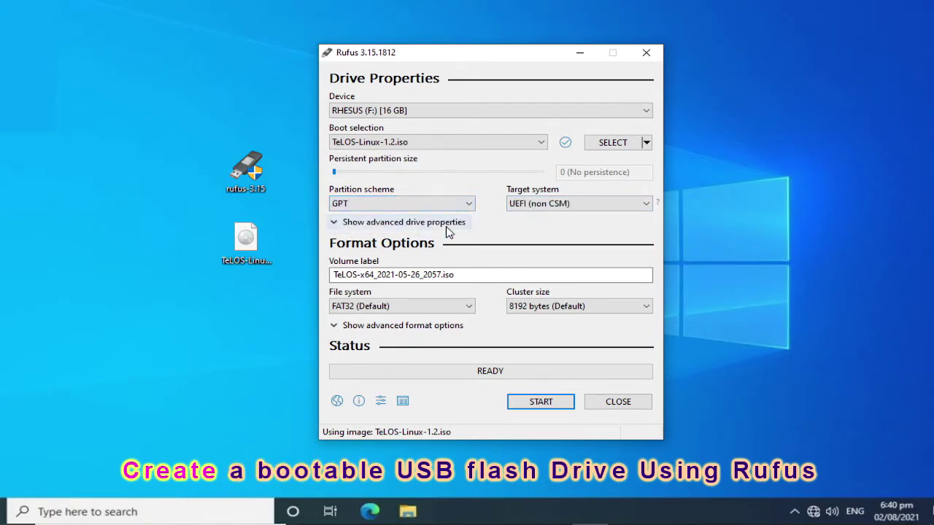
{"action": "mouse_move", "coordinate": [603, 209]}
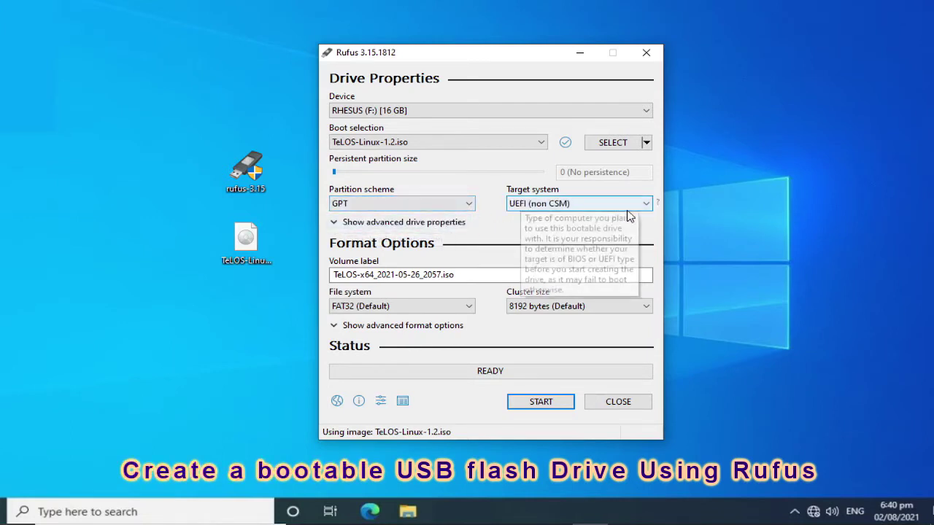
{"action": "left_click", "coordinate": [471, 204]}
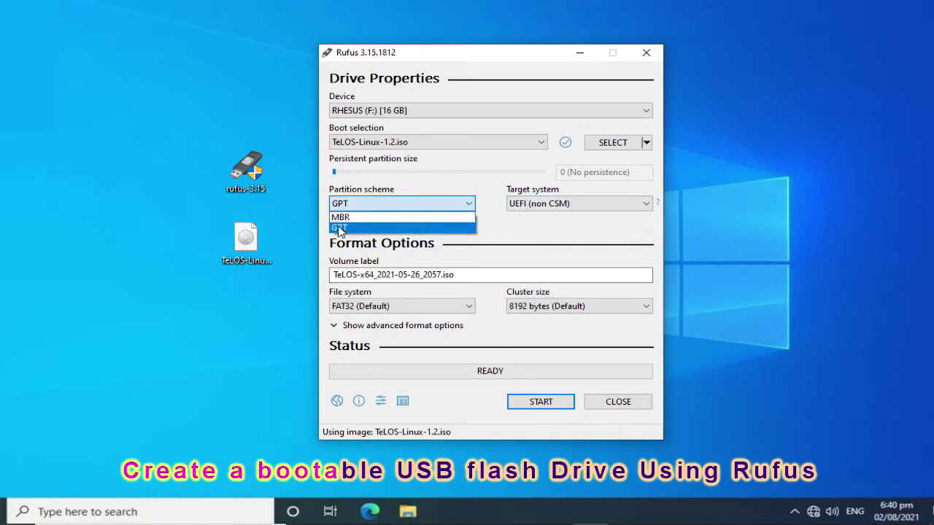
{"action": "left_click", "coordinate": [411, 228]}
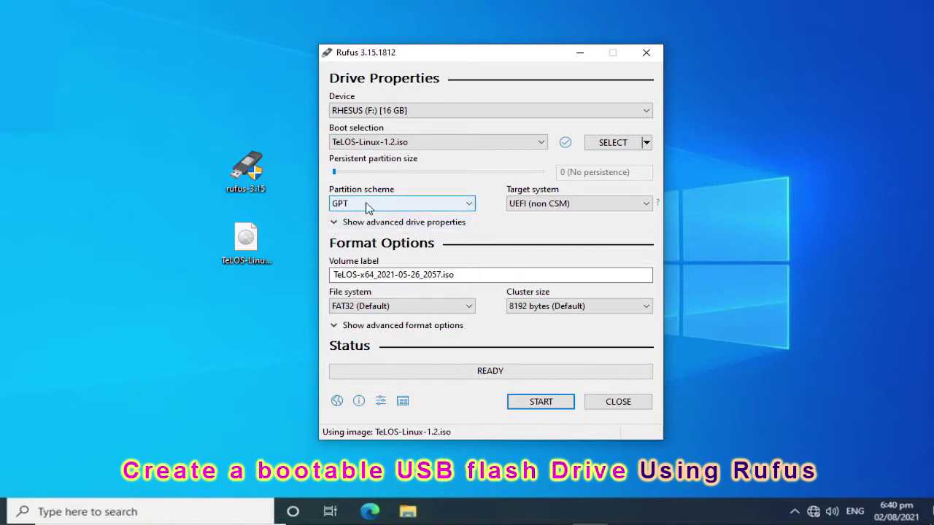
{"action": "mouse_move", "coordinate": [576, 210]}
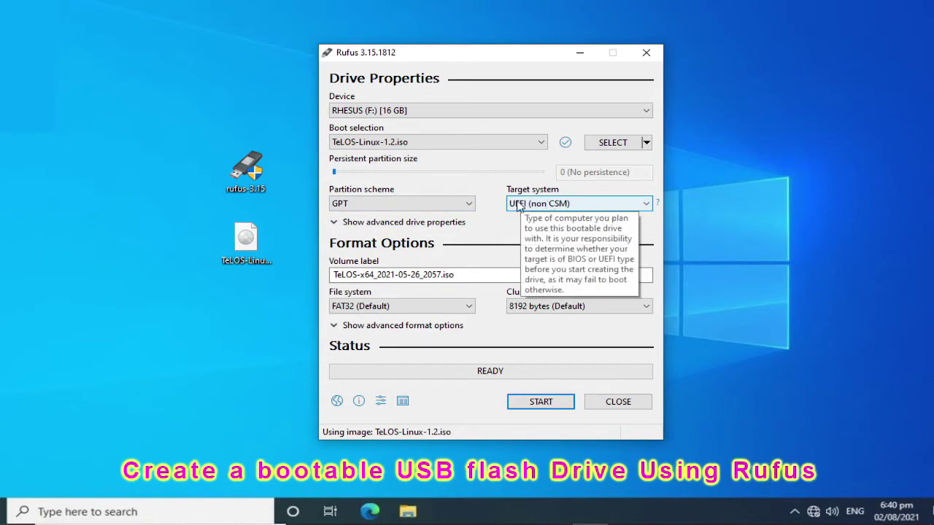
{"action": "mouse_move", "coordinate": [474, 275]}
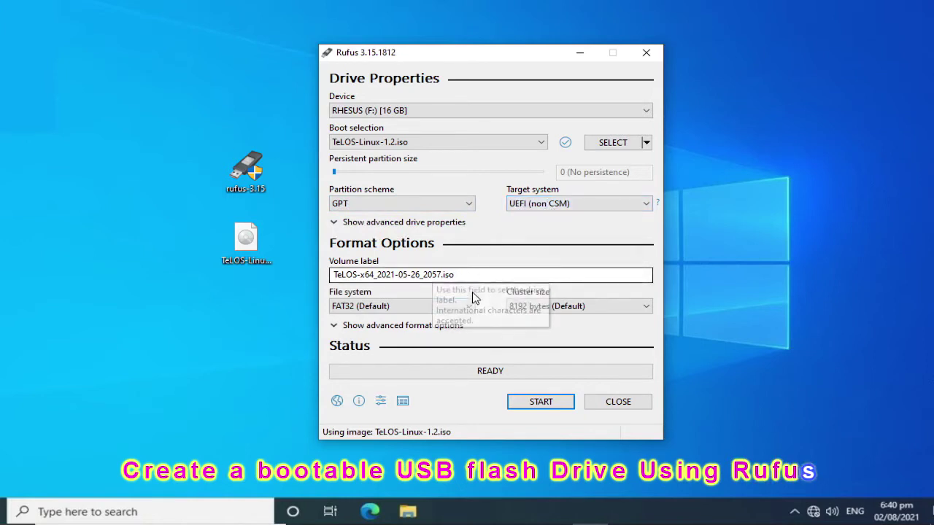
{"action": "left_click", "coordinate": [552, 407]}
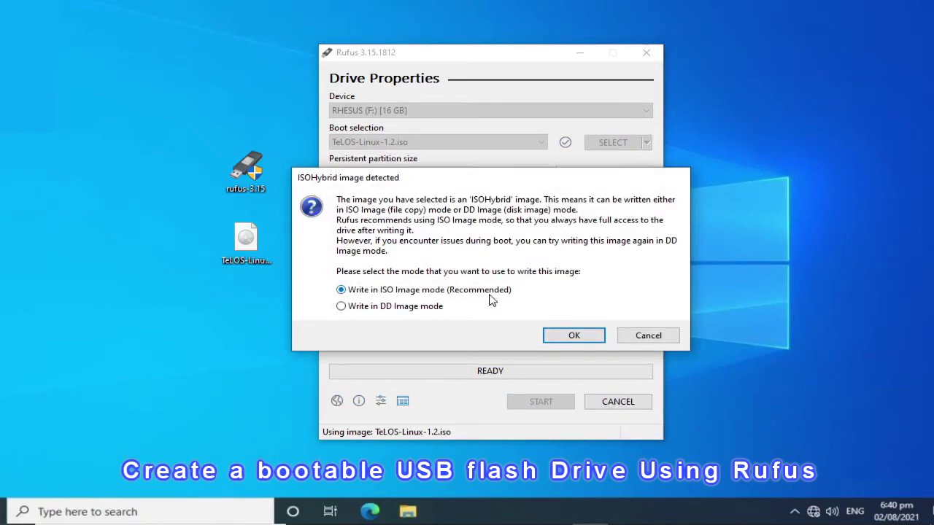
- Accept ISO Image write mode and confirm destroying all data on the RHESUS drive
{"action": "left_click", "coordinate": [574, 335]}
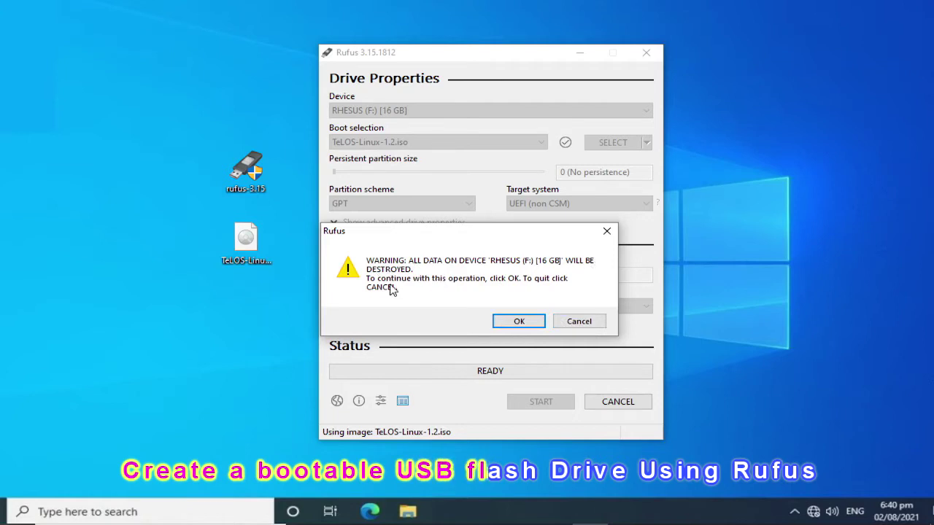
{"action": "left_click", "coordinate": [526, 322]}
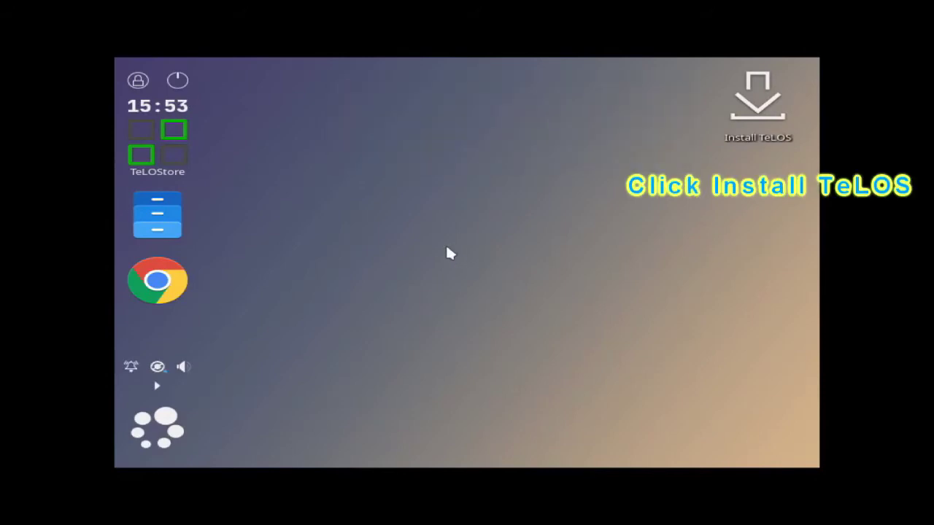
- Launch the Install TeLOS icon and authorise it with the user's password
{"action": "left_click", "coordinate": [754, 135]}
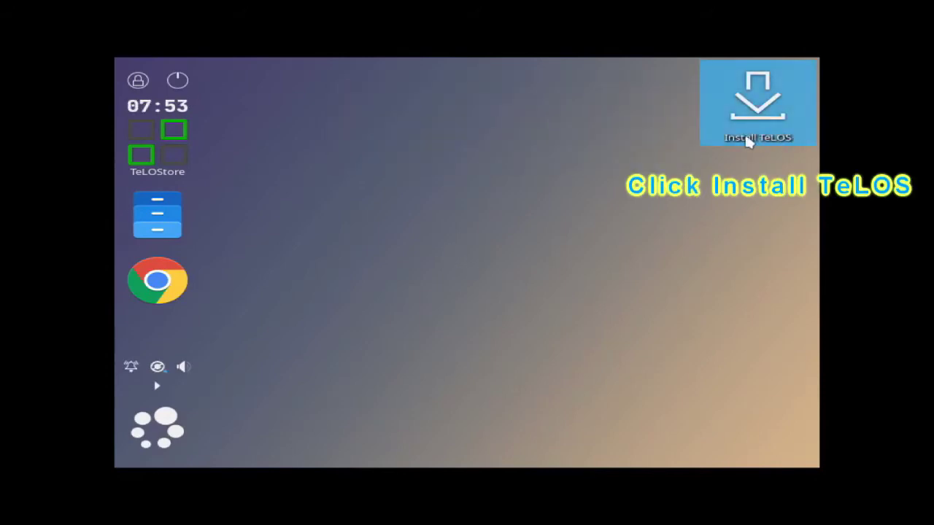
{"action": "double_click", "coordinate": [756, 134]}
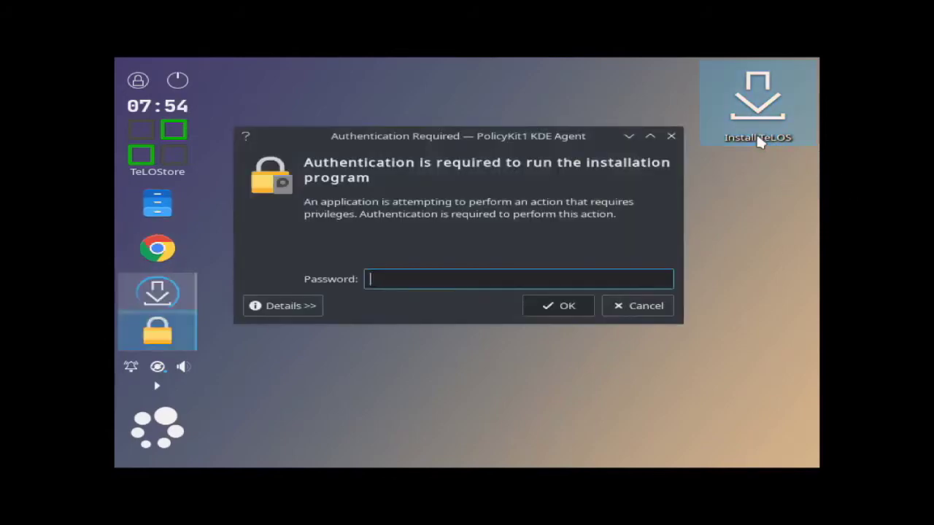
{"action": "type", "text": "i"}
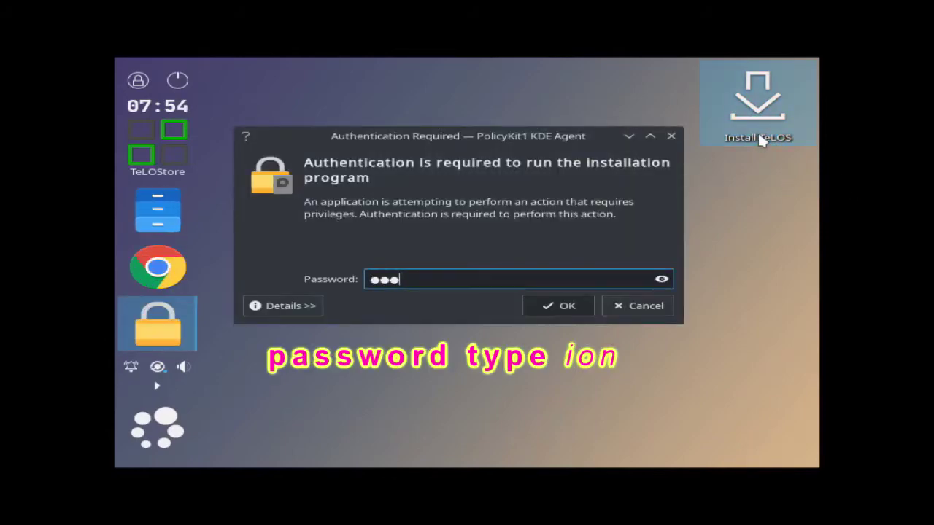
{"action": "key", "text": "Return"}
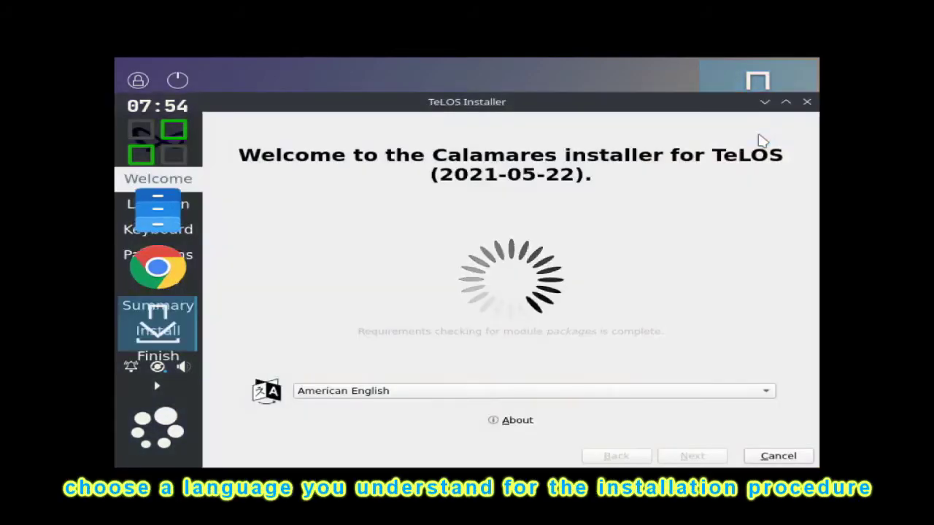
- Raise the installer window slightly and keep American English as the language
{"action": "left_click_drag", "start_coordinate": [686, 104], "coordinate": [683, 83]}
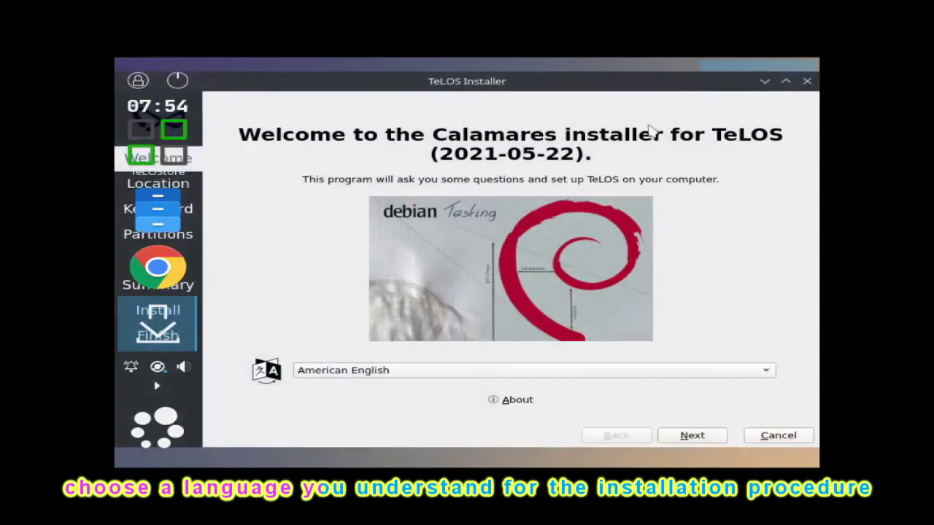
{"action": "left_click", "coordinate": [575, 373]}
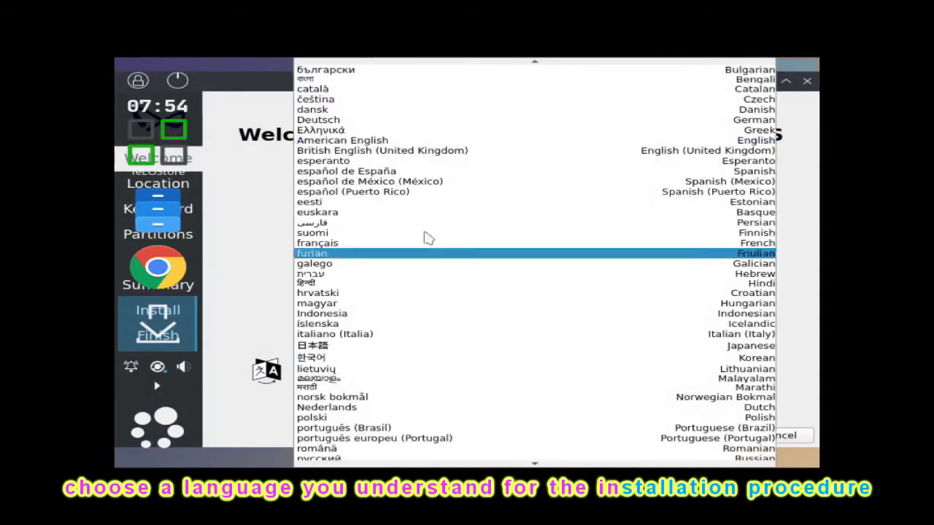
{"action": "left_click", "coordinate": [423, 140]}
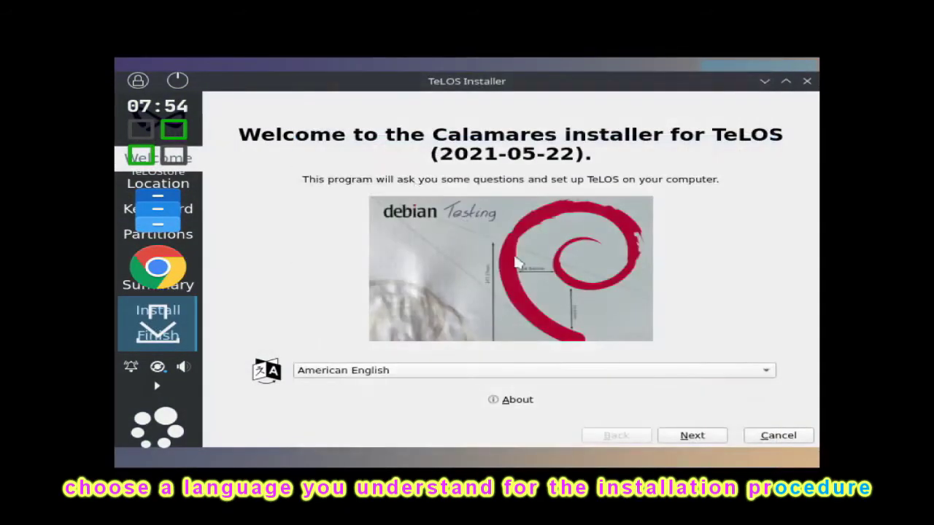
- Set the location to region Asia with the Manila time zone and continue to Keyboard
{"action": "left_click", "coordinate": [693, 436]}
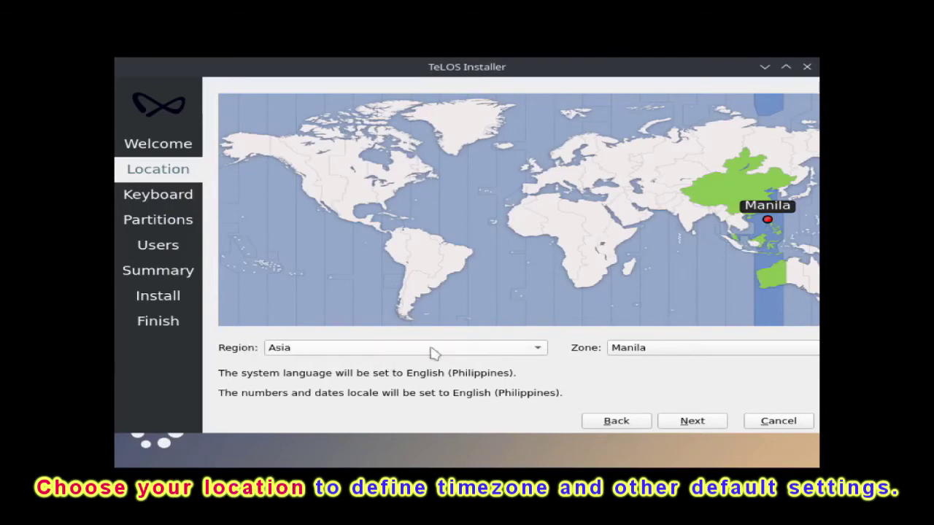
{"action": "left_click", "coordinate": [537, 350]}
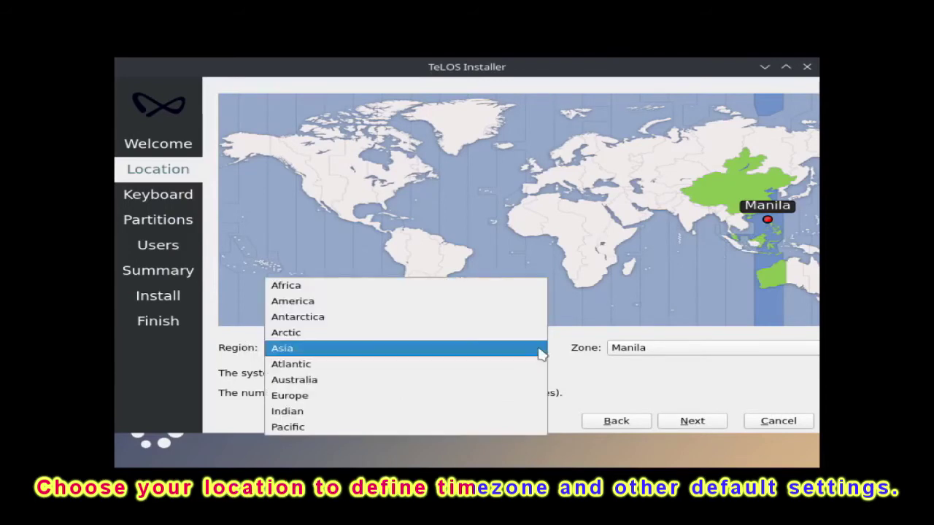
{"action": "left_click", "coordinate": [541, 354]}
{"action": "left_click", "coordinate": [631, 350]}
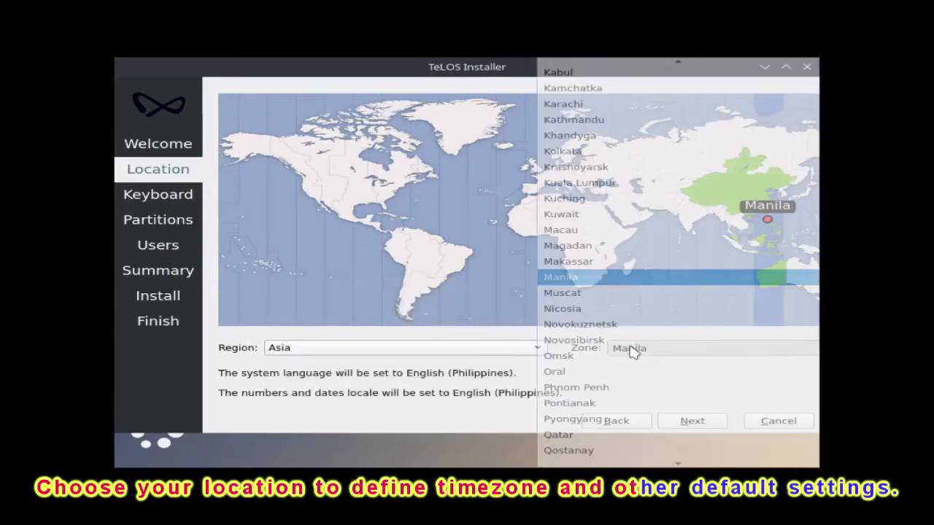
{"action": "left_click", "coordinate": [582, 278]}
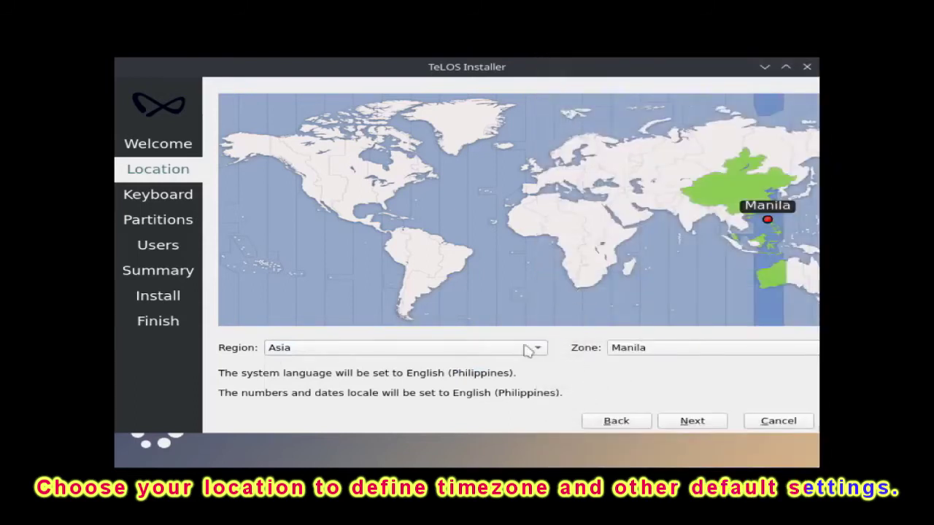
{"action": "left_click", "coordinate": [687, 426]}
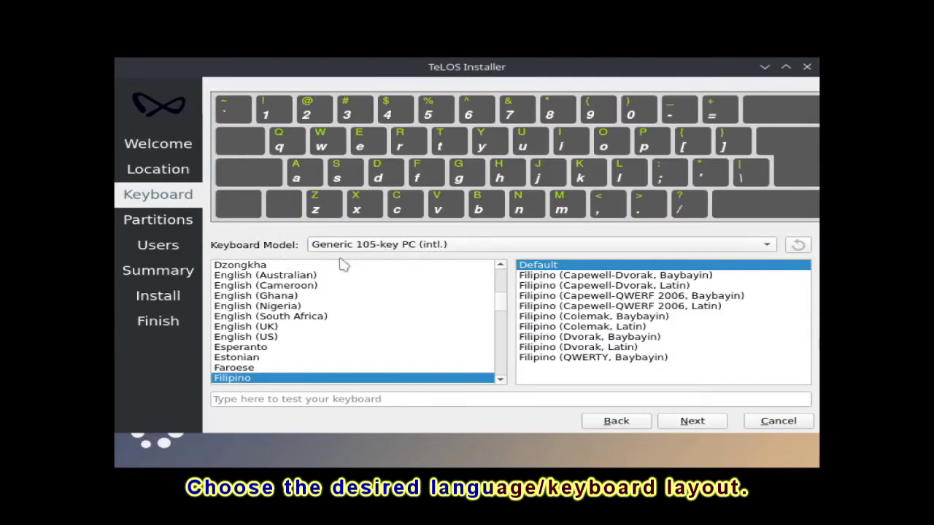
- Pick the English (US) keyboard layout with Default variant and continue
{"action": "left_click", "coordinate": [267, 338]}
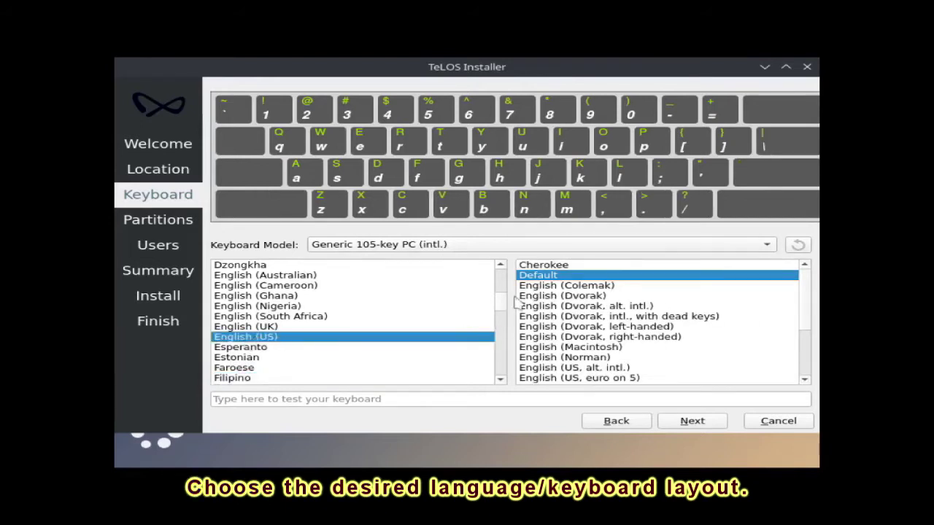
{"action": "left_click", "coordinate": [708, 426]}
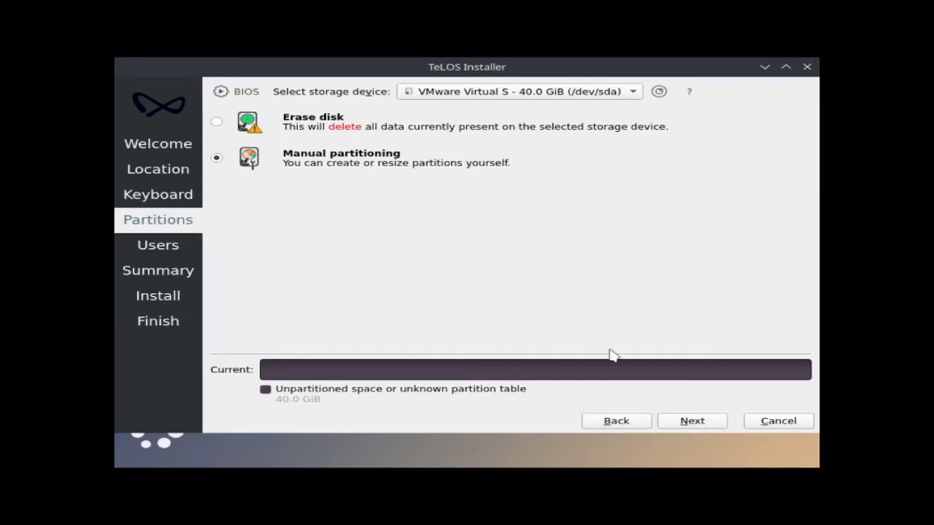
- Go to manual partitioning, create a new GPT partition table, and select the 40 GiB free space
{"action": "left_click", "coordinate": [692, 422]}
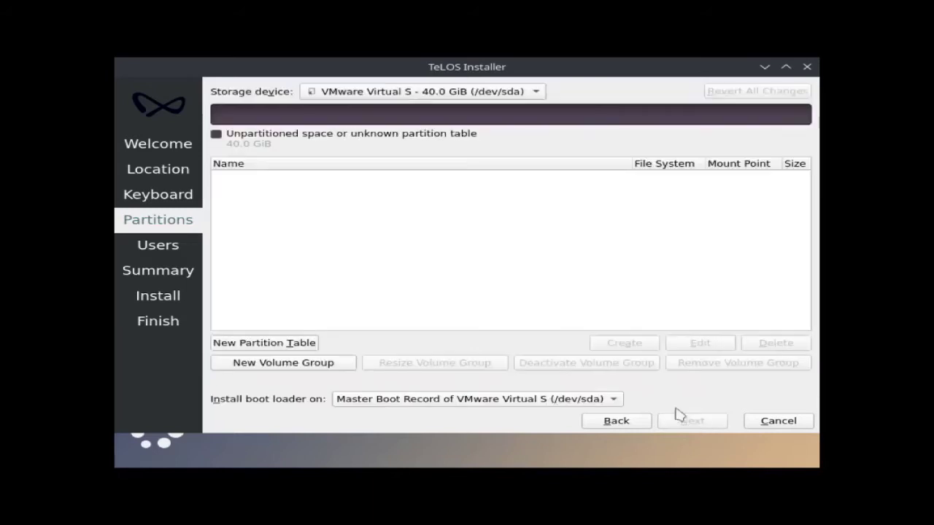
{"action": "left_click", "coordinate": [289, 348]}
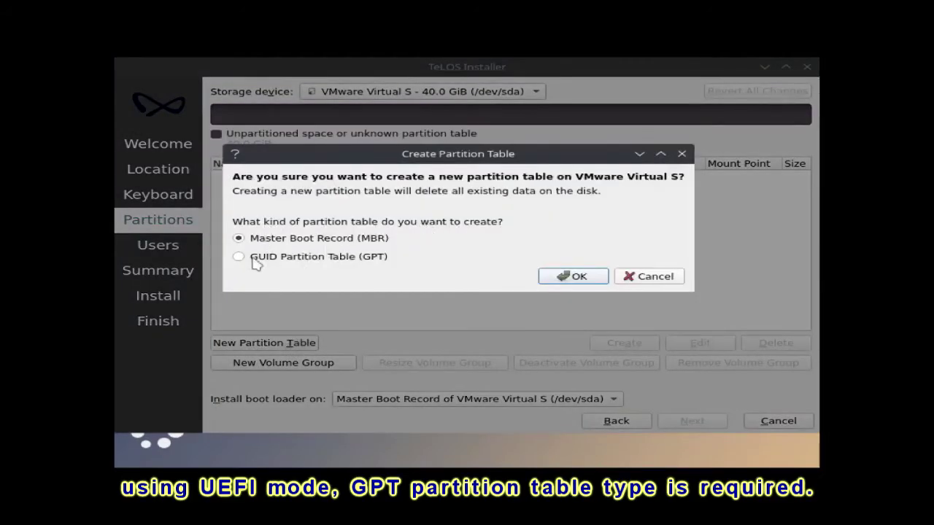
{"action": "left_click", "coordinate": [572, 276]}
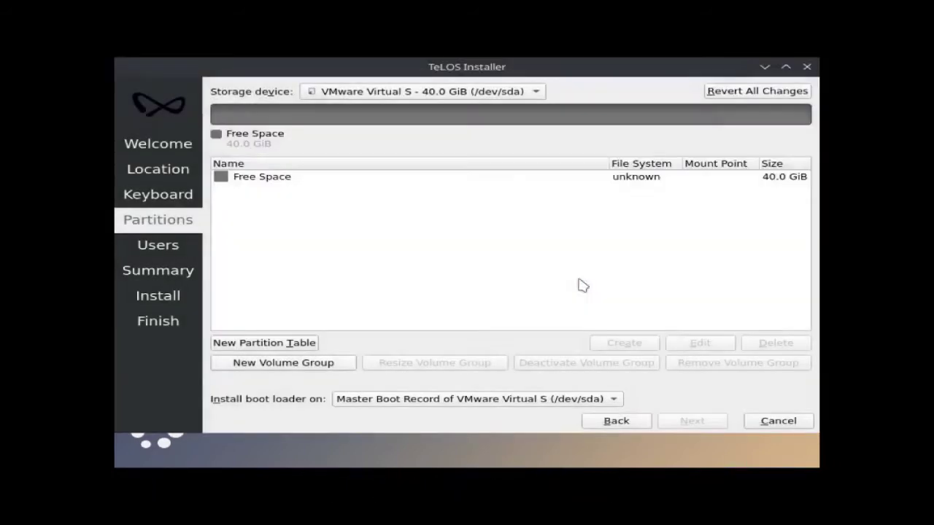
{"action": "left_click", "coordinate": [254, 182]}
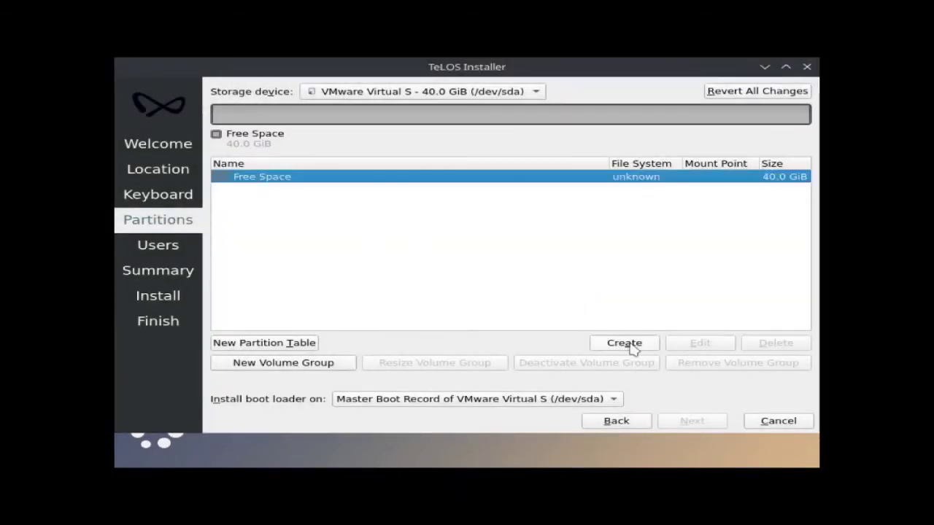
- Create an 8 MiB unformatted partition with the bios-grub flag at the start of the free space
{"action": "left_click", "coordinate": [629, 345]}
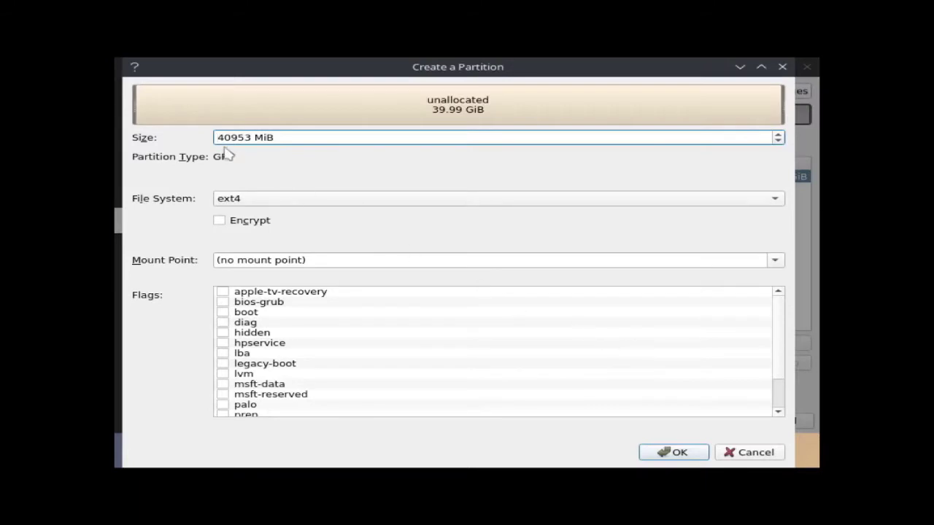
{"action": "left_click_drag", "start_coordinate": [218, 137], "coordinate": [242, 137]}
{"action": "type", "text": "8"}
{"action": "left_click", "coordinate": [240, 200]}
{"action": "left_click", "coordinate": [254, 277]}
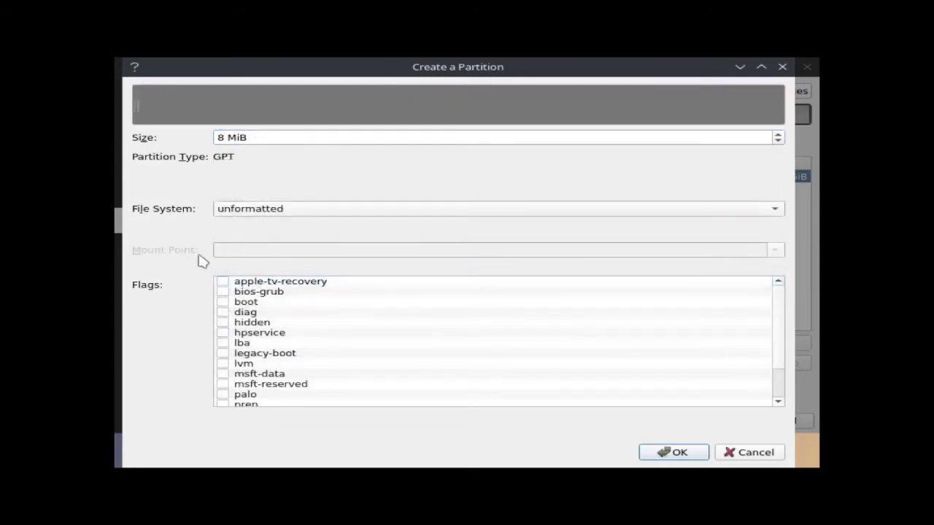
{"action": "left_click", "coordinate": [223, 292]}
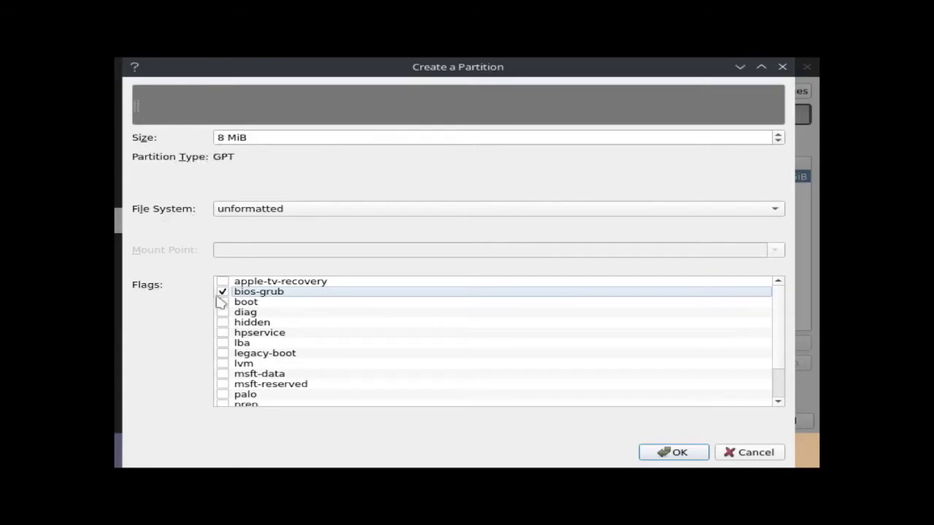
{"action": "left_click", "coordinate": [688, 455]}
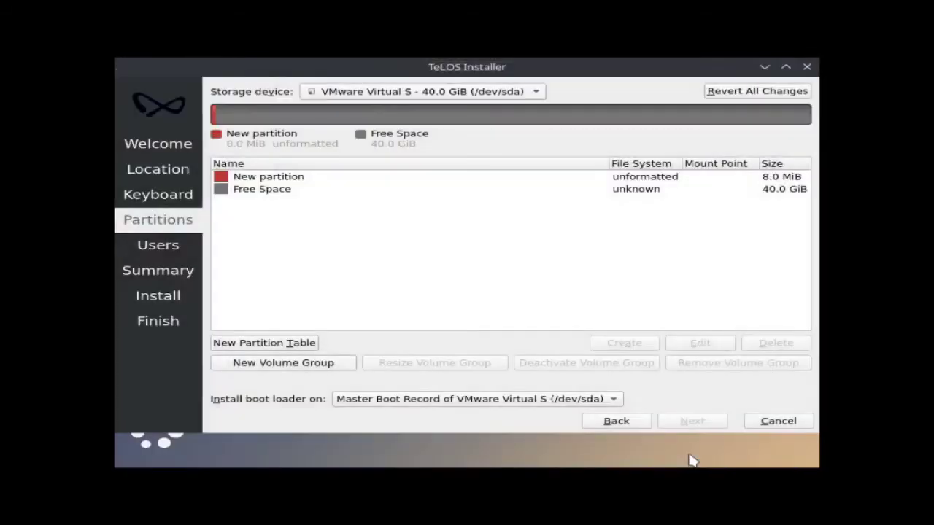
- Create a 4096 MiB linuxswap partition after the 8 MiB one, leaving 36.0 GiB free
{"action": "left_click", "coordinate": [267, 193]}
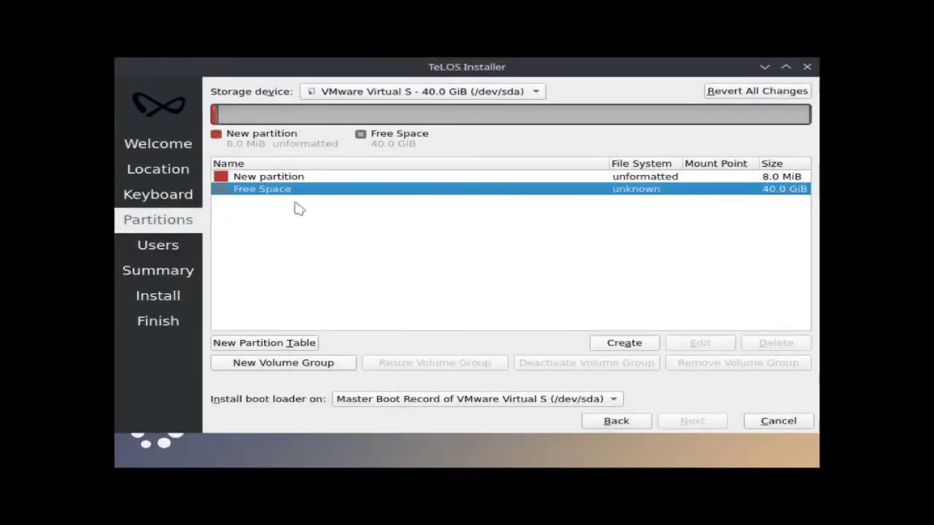
{"action": "left_click", "coordinate": [613, 347]}
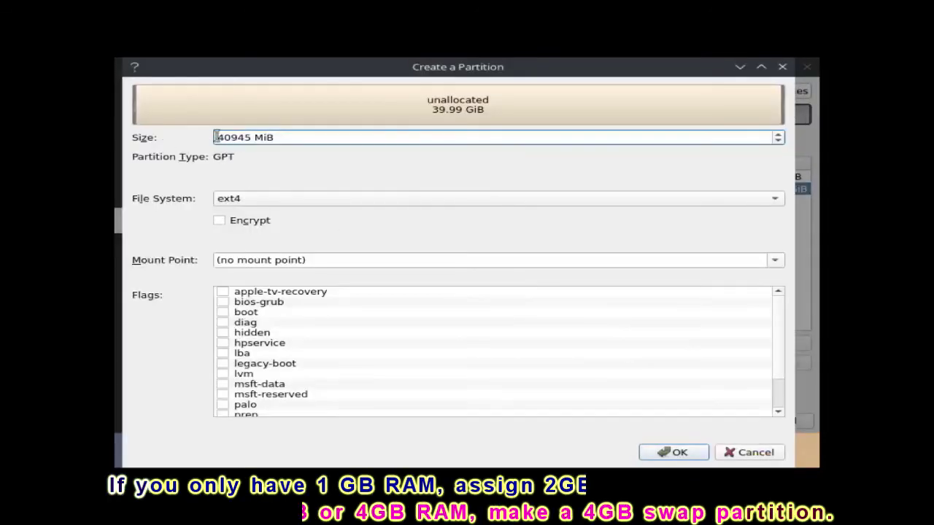
{"action": "left_click_drag", "start_coordinate": [217, 137], "coordinate": [281, 136]}
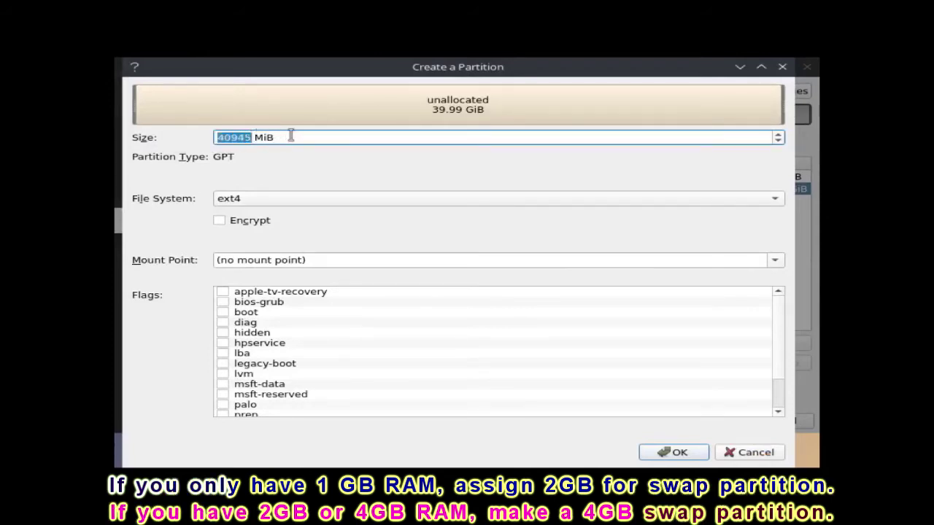
{"action": "type", "text": "4096"}
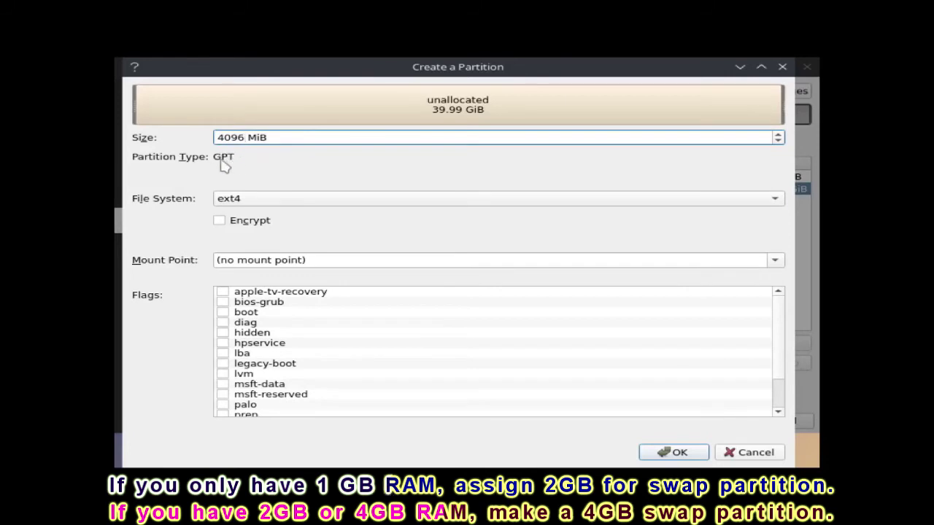
{"action": "left_click", "coordinate": [260, 206]}
{"action": "left_click", "coordinate": [255, 214]}
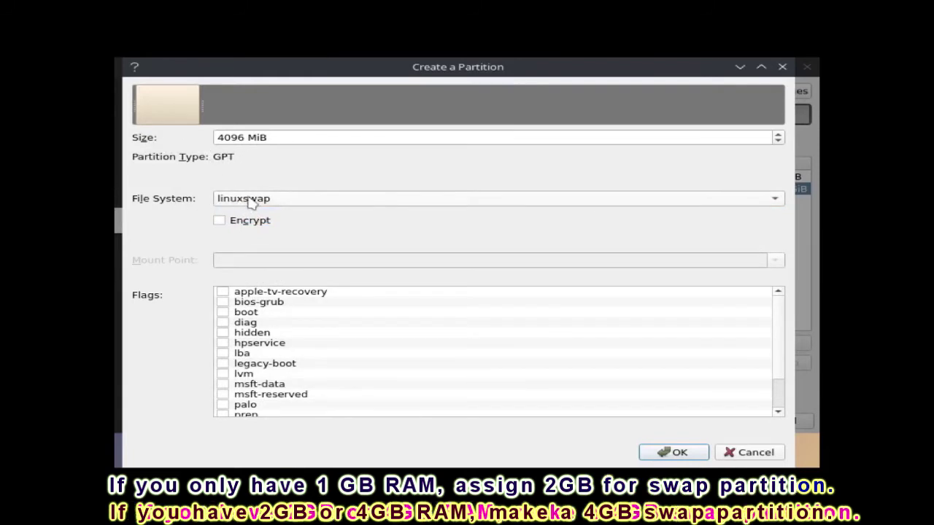
{"action": "left_click", "coordinate": [675, 453]}
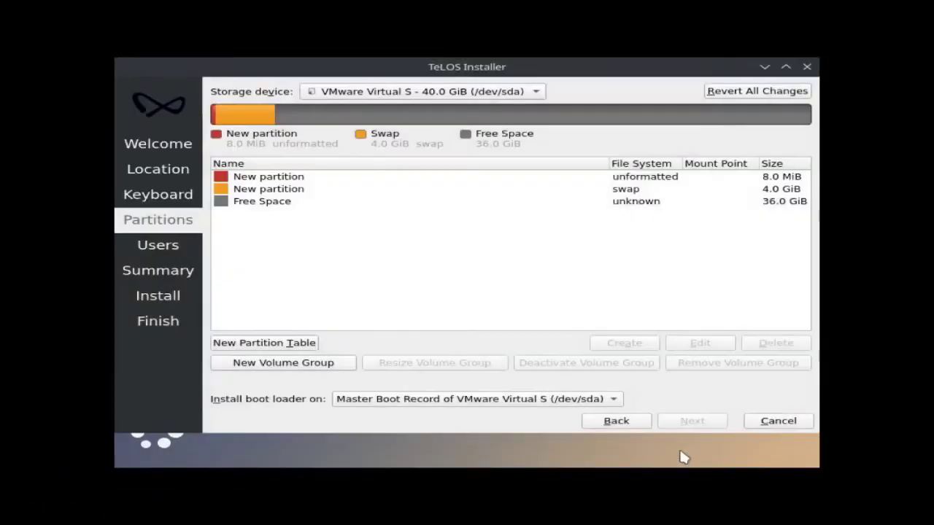
{"action": "left_click", "coordinate": [272, 207]}
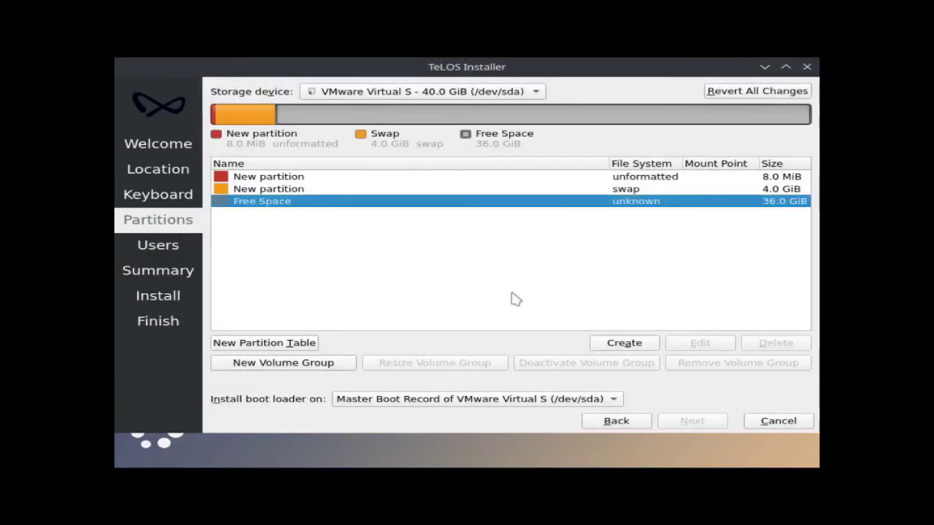
- Create a 16.5 GiB ext4 partition mounted at / with the boot flag set
{"action": "left_click", "coordinate": [620, 343]}
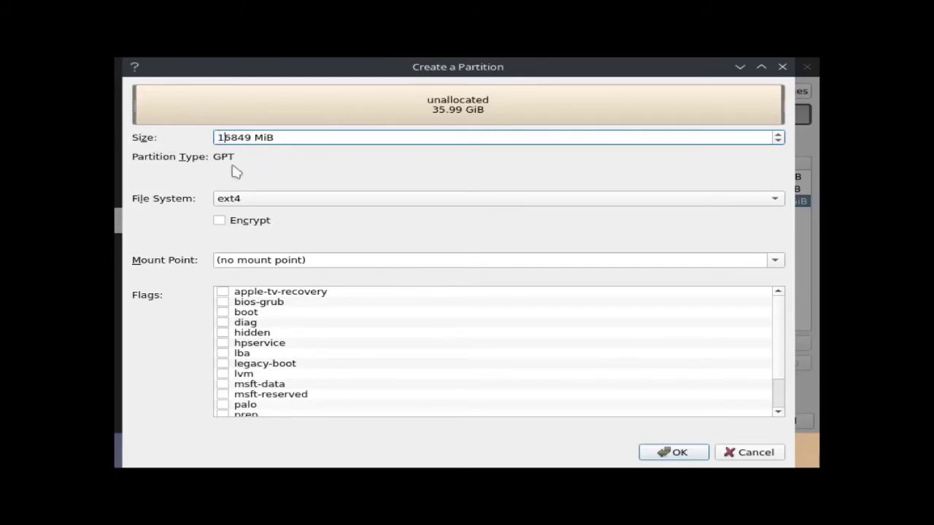
{"action": "left_click", "coordinate": [235, 201]}
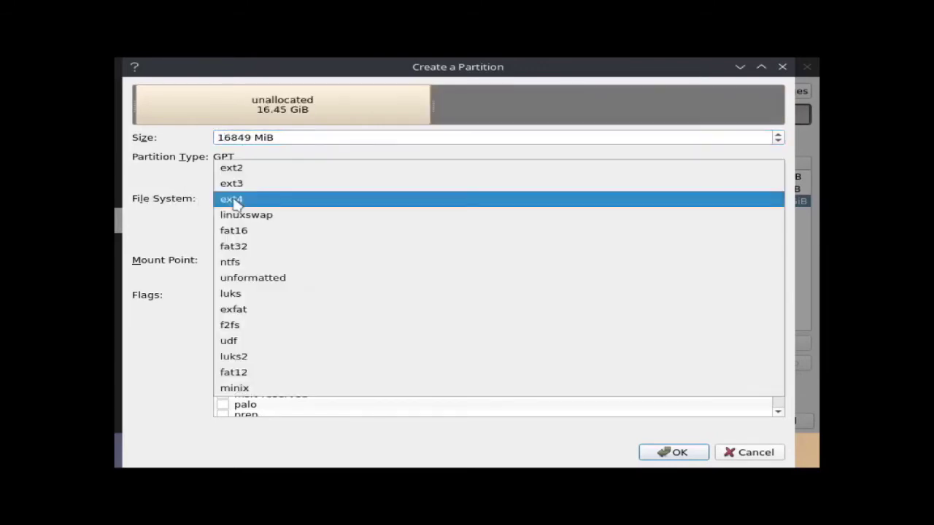
{"action": "left_click", "coordinate": [235, 202]}
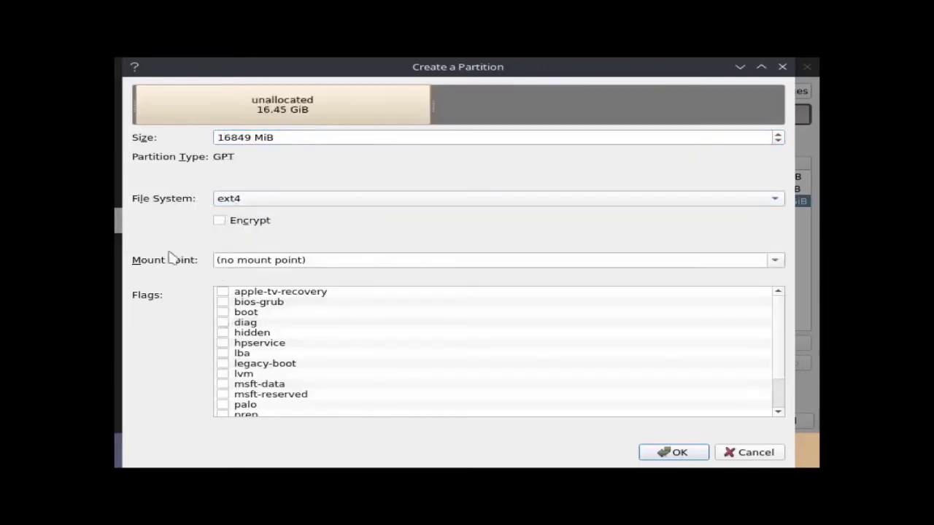
{"action": "left_click", "coordinate": [282, 261]}
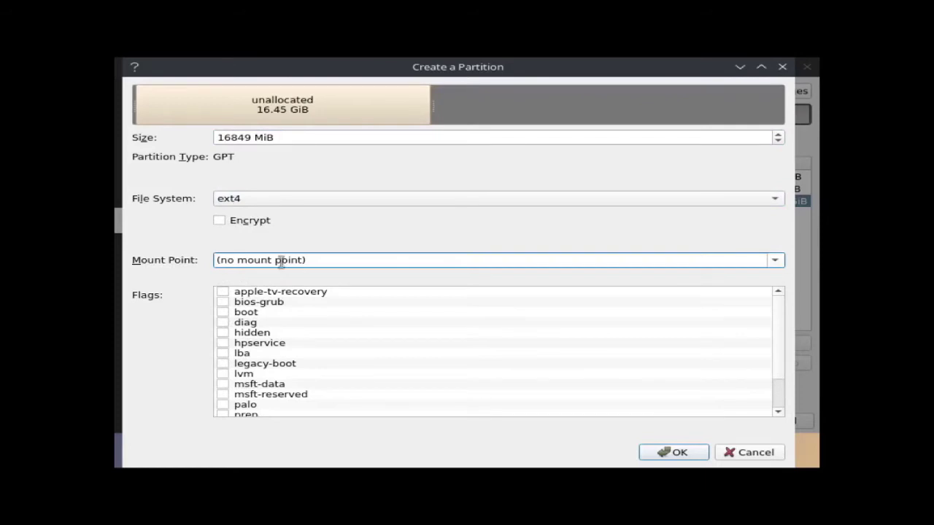
{"action": "left_click", "coordinate": [776, 263]}
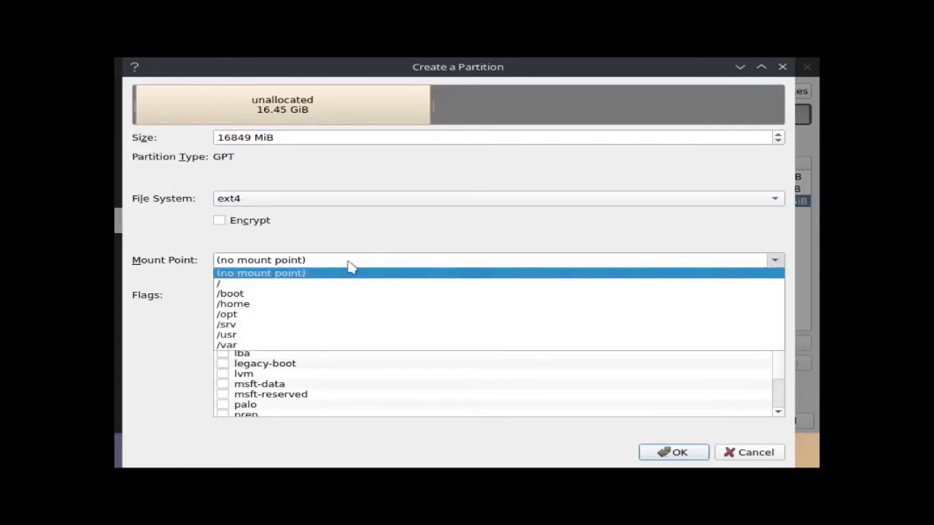
{"action": "left_click", "coordinate": [220, 283]}
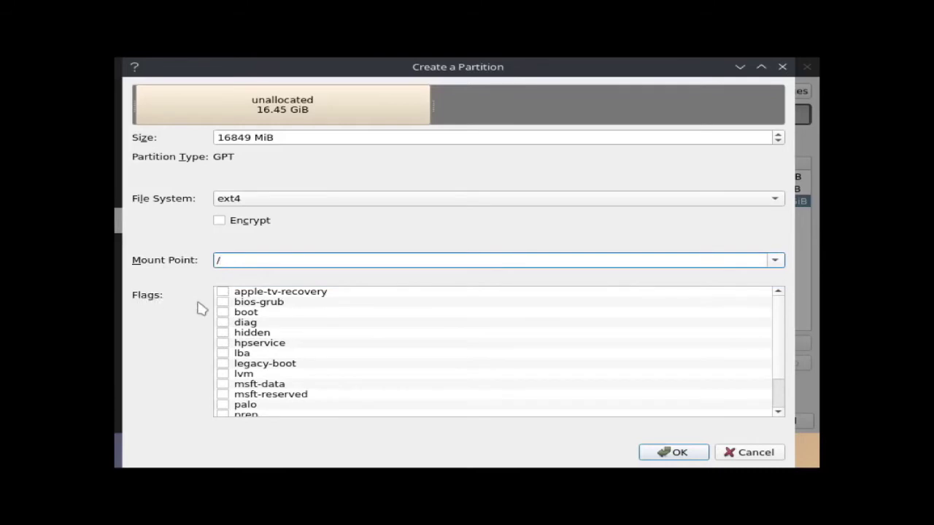
{"action": "left_click", "coordinate": [223, 312]}
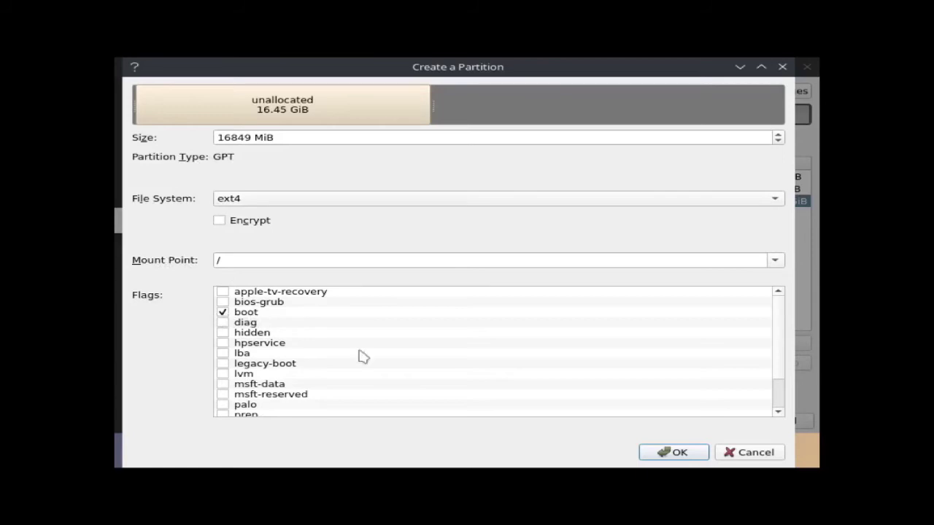
{"action": "left_click", "coordinate": [693, 458]}
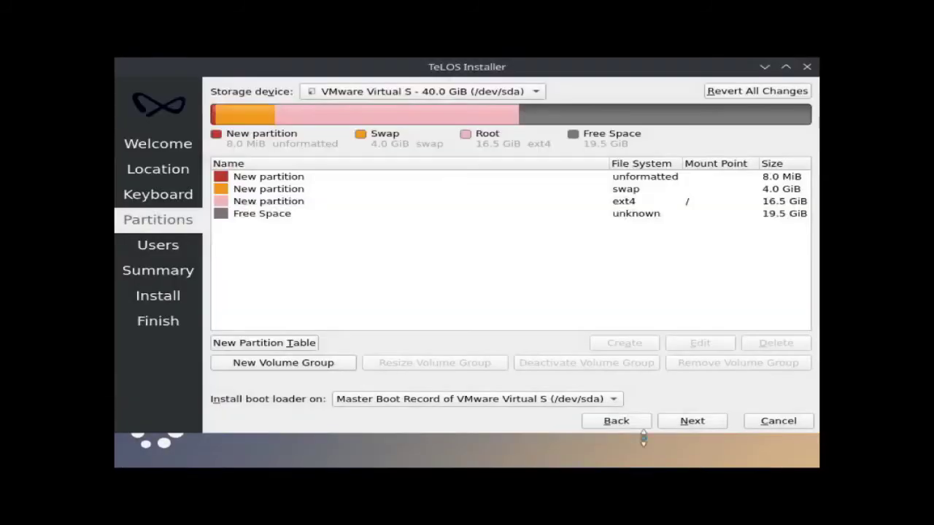
{"action": "left_click", "coordinate": [256, 214]}
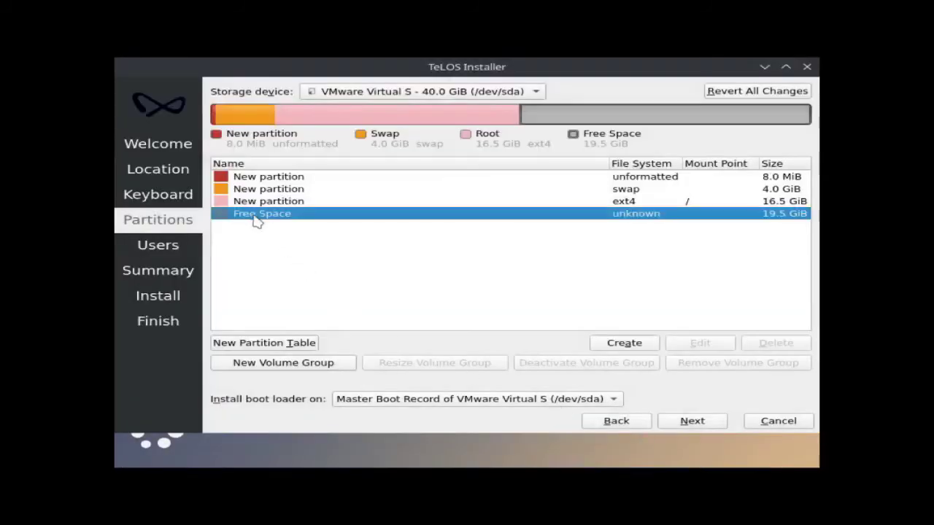
- Create a 20000 MiB ext4 partition mounted at /home from the remaining space
{"action": "left_click", "coordinate": [636, 346]}
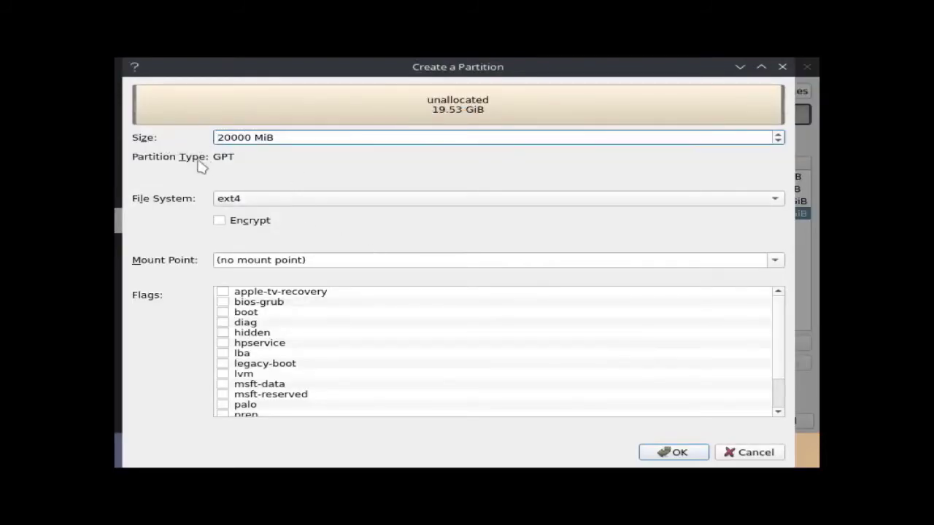
{"action": "left_click", "coordinate": [229, 204]}
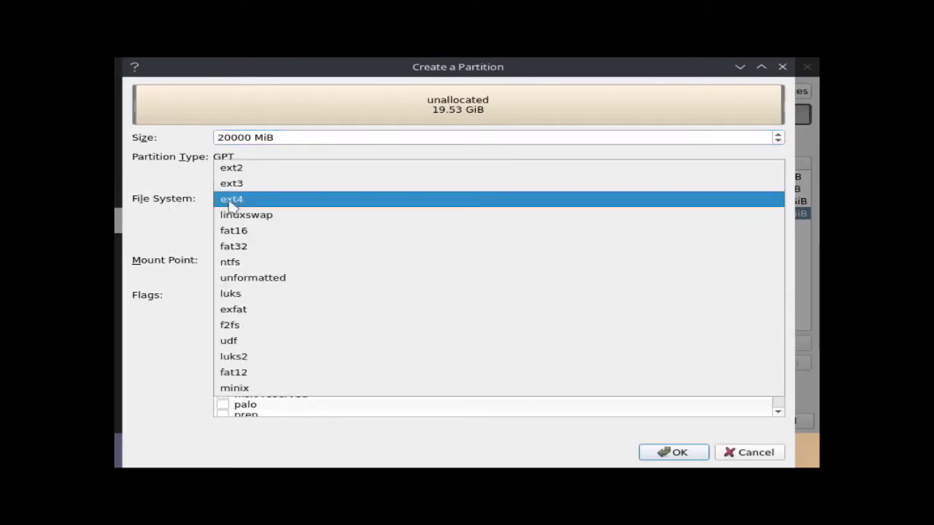
{"action": "left_click", "coordinate": [229, 201]}
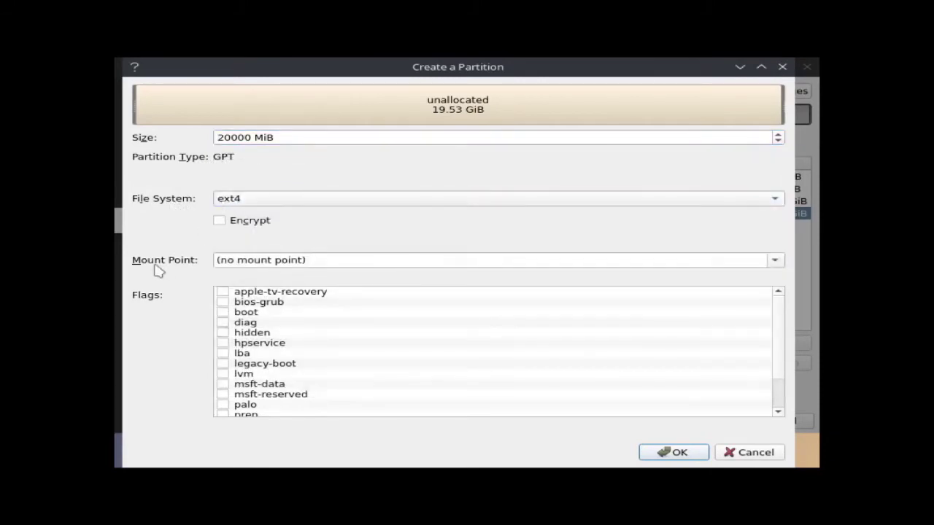
{"action": "left_click", "coordinate": [264, 261]}
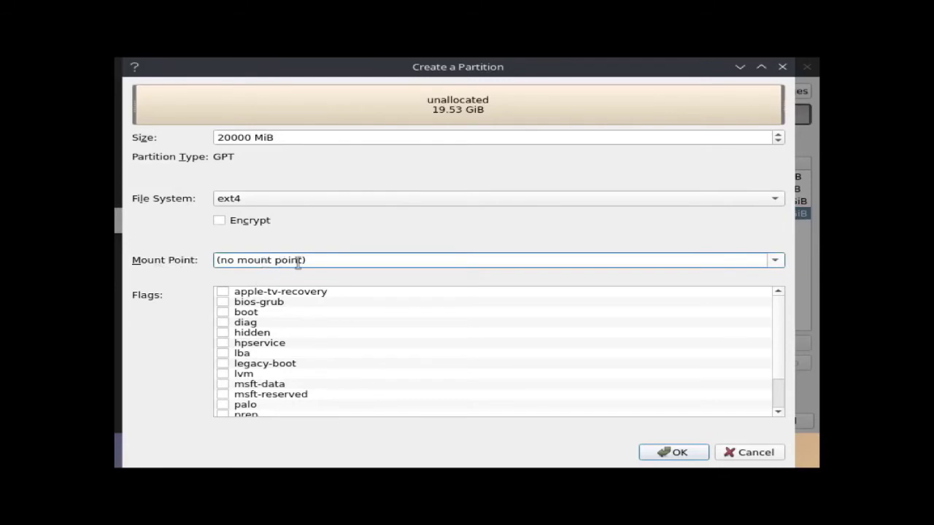
{"action": "left_click", "coordinate": [773, 261]}
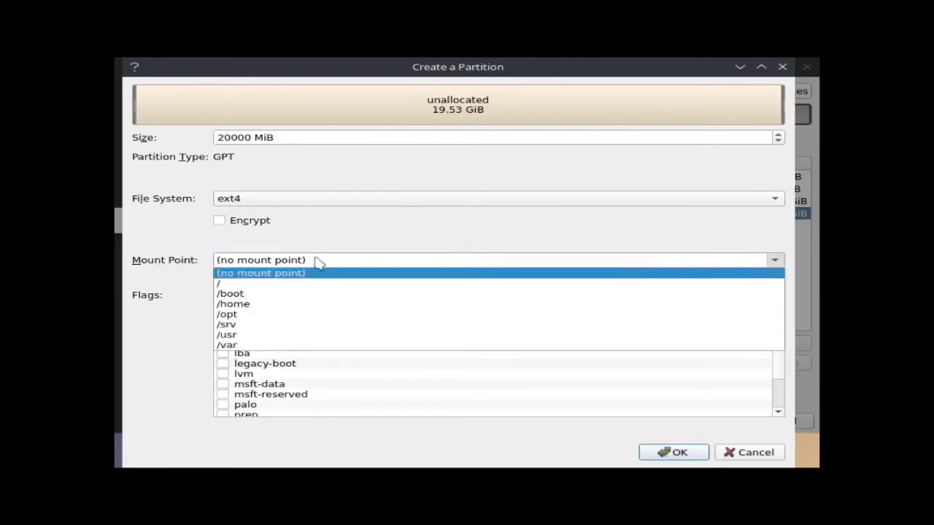
{"action": "left_click", "coordinate": [241, 305]}
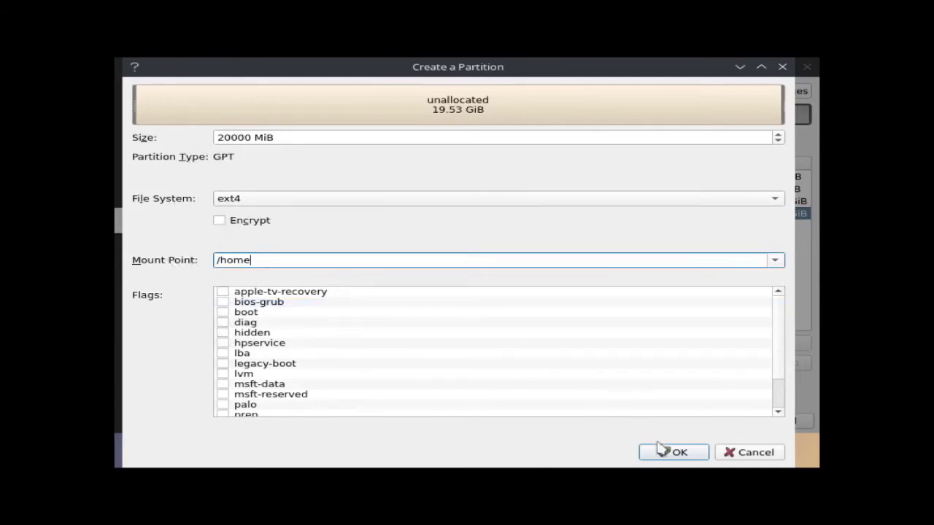
{"action": "left_click", "coordinate": [680, 456]}
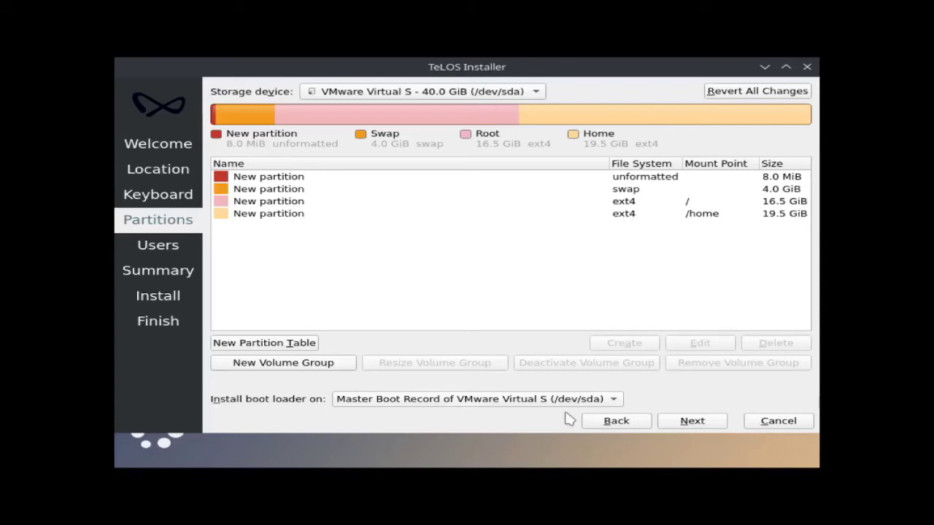
- Keep the boot loader on the Master Boot Record and proceed to the Users page
{"action": "left_click", "coordinate": [615, 401]}
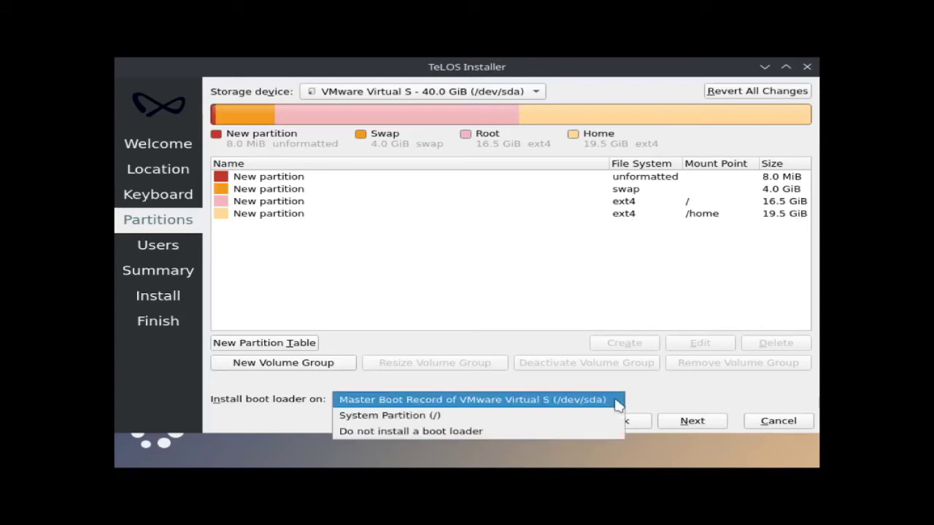
{"action": "left_click", "coordinate": [502, 405]}
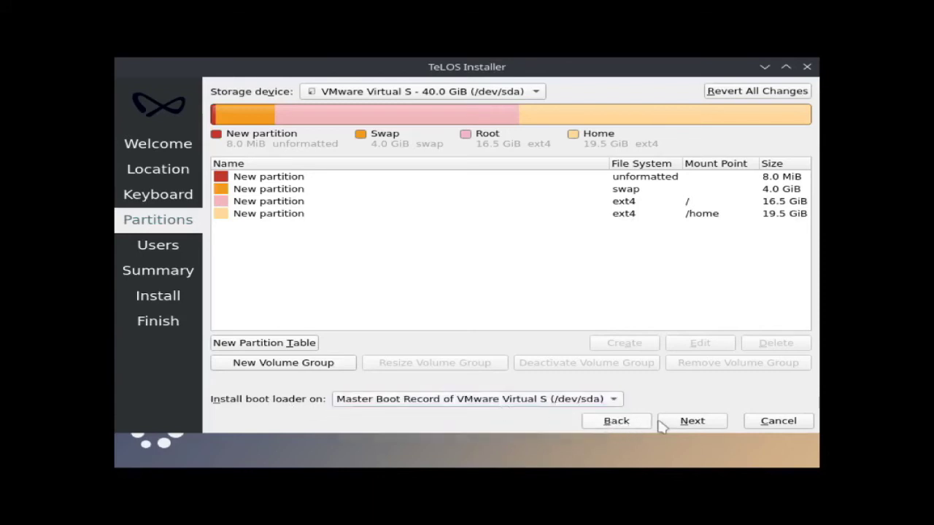
{"action": "left_click", "coordinate": [692, 422]}
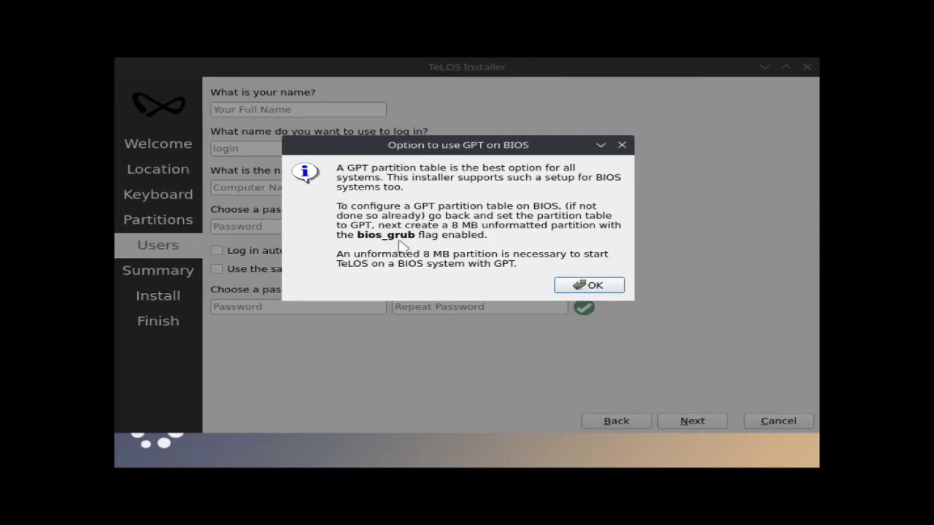
- Enter the username rhesus and change the computer name to rhesus-pc
{"action": "left_click", "coordinate": [587, 285]}
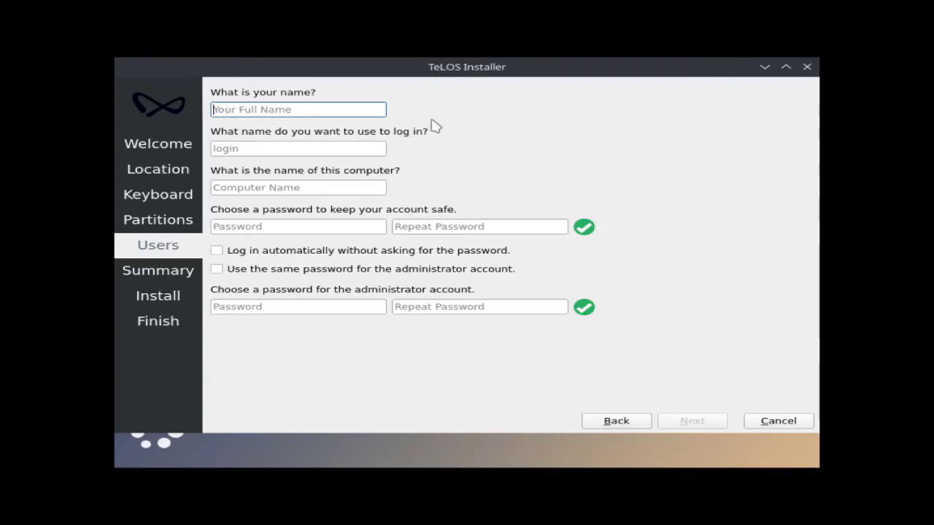
{"action": "type", "text": "rhesus"}
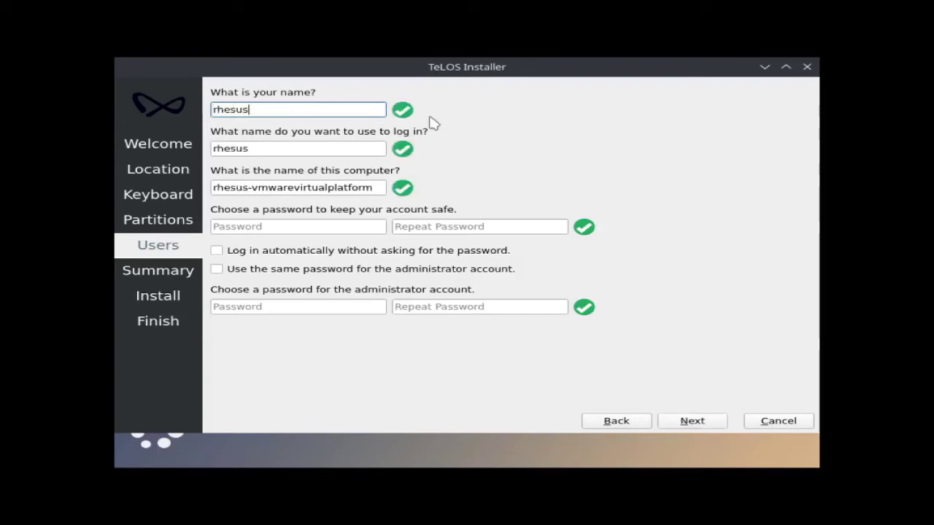
{"action": "key", "text": "Tab"}
{"action": "key", "text": "Tab"}
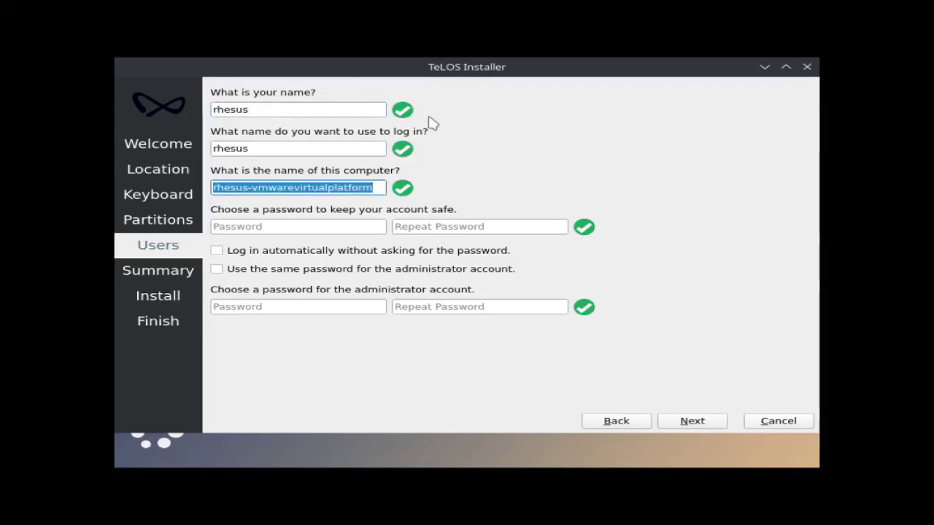
{"action": "left_click", "coordinate": [254, 188]}
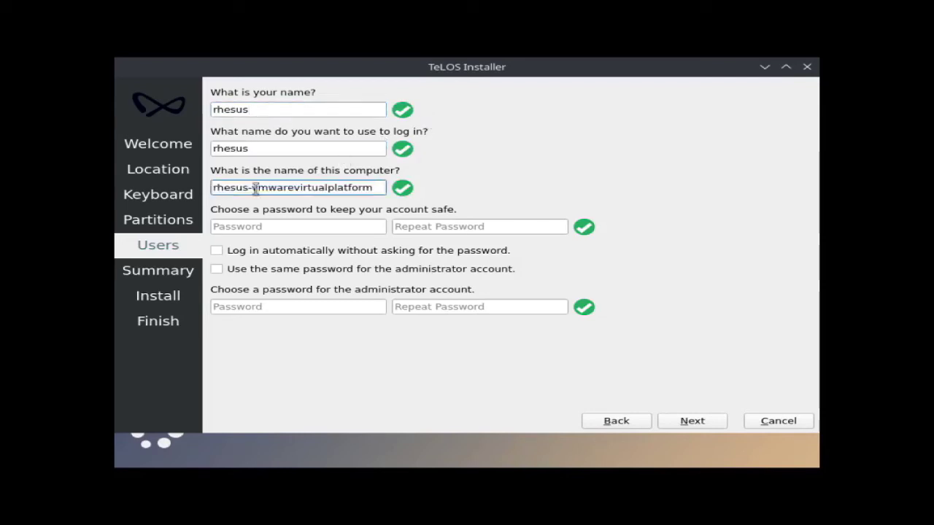
{"action": "left_click_drag", "start_coordinate": [269, 188], "coordinate": [381, 188]}
{"action": "type", "text": "pc"}
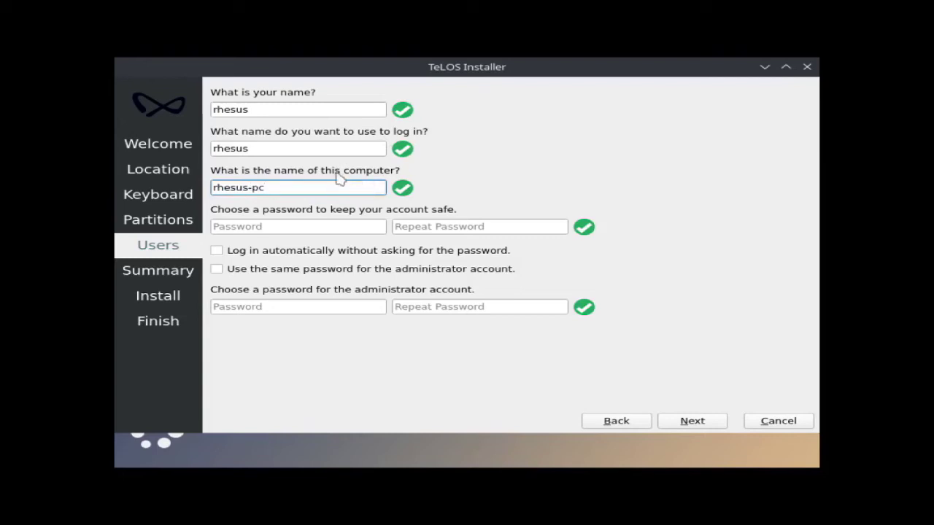
- Enter and confirm the user password and a separate administrator password
{"action": "key", "text": "Tab"}
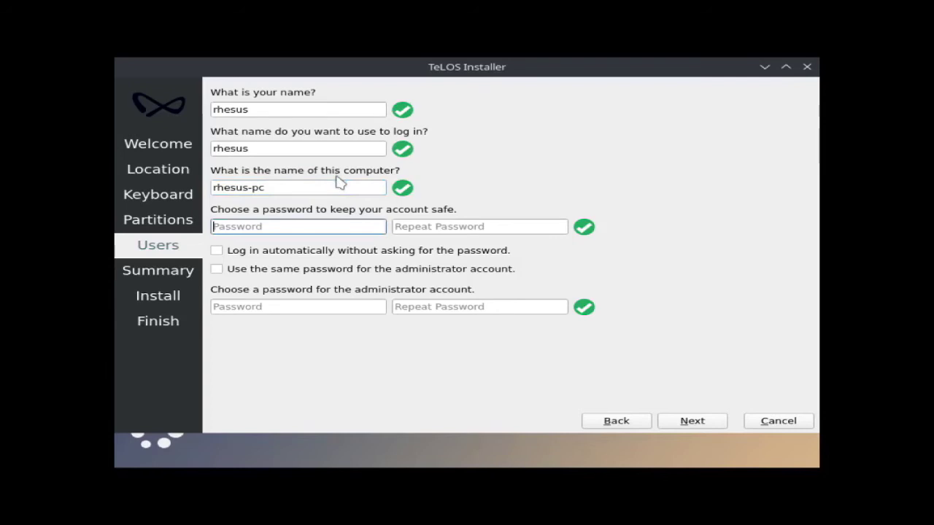
{"action": "type", "text": "*************"}
{"action": "key", "text": "Tab"}
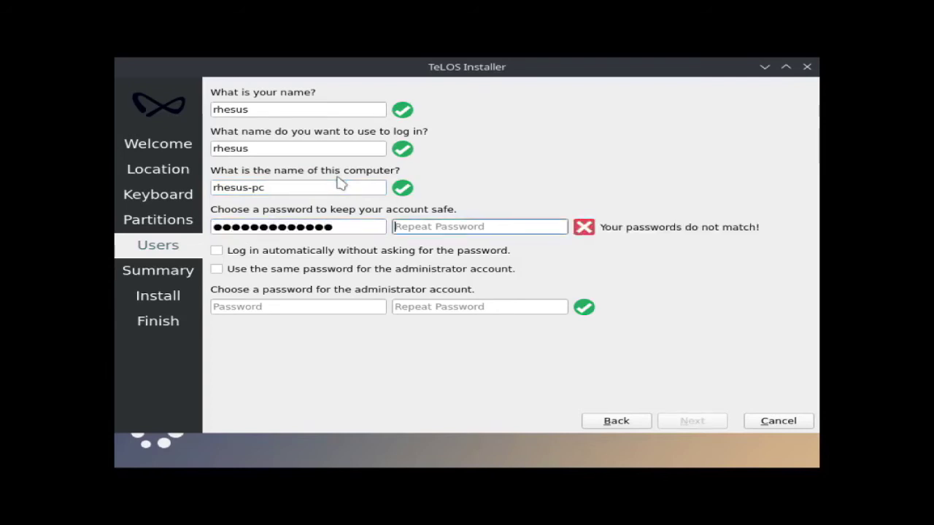
{"action": "type", "text": "*************"}
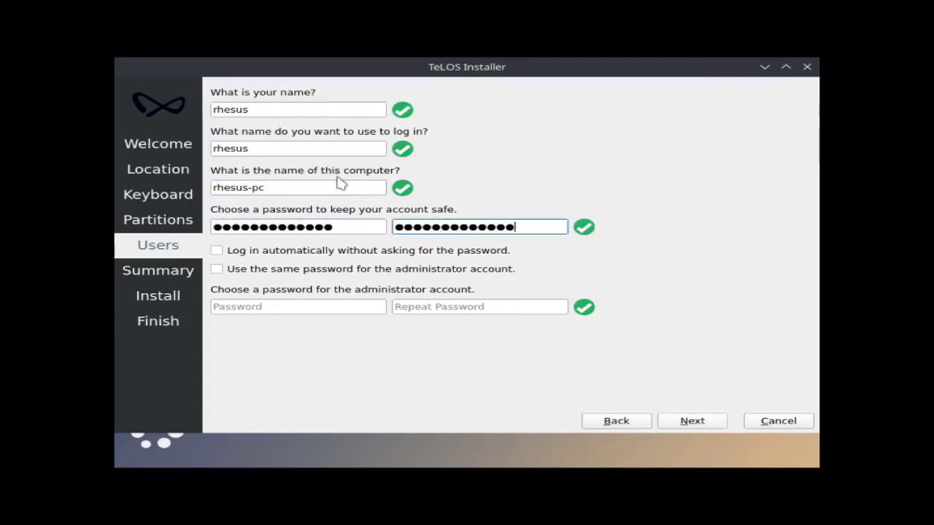
{"action": "key", "text": "Tab"}
{"action": "key", "text": "Tab"}
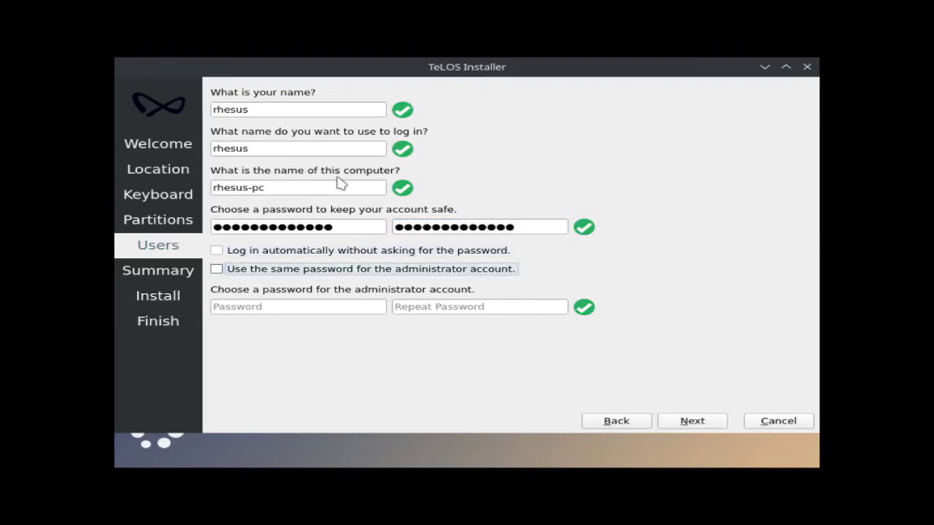
{"action": "key", "text": "Tab"}
{"action": "type", "text": "************"}
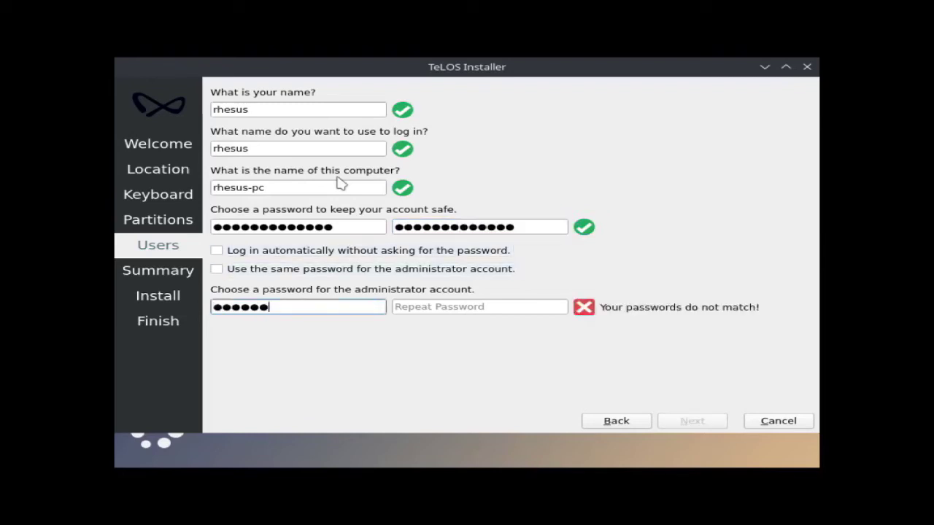
{"action": "key", "text": "Tab"}
{"action": "type", "text": "************"}
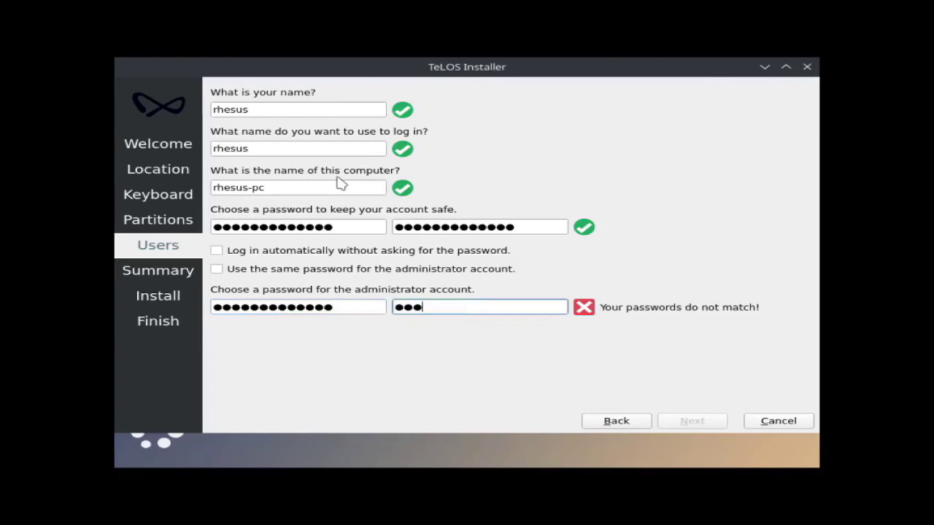
{"action": "type", "text": "*"}
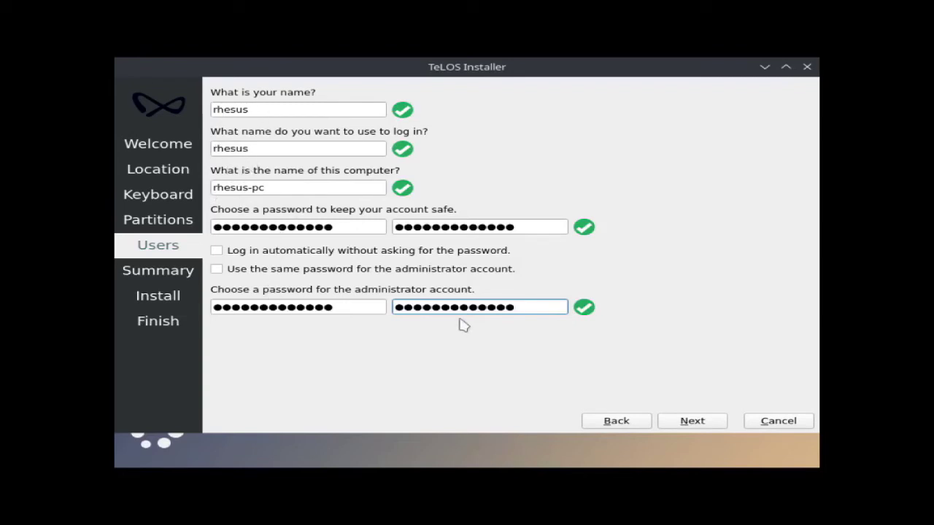
{"action": "left_click", "coordinate": [700, 429]}
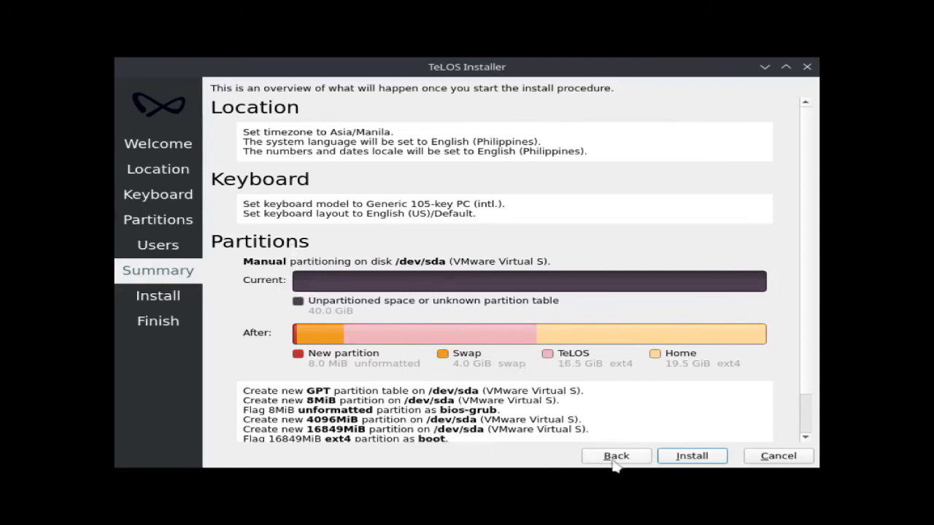
- Start the TeLOS installation from the Summary page and let it run to All done
{"action": "left_click", "coordinate": [701, 456]}
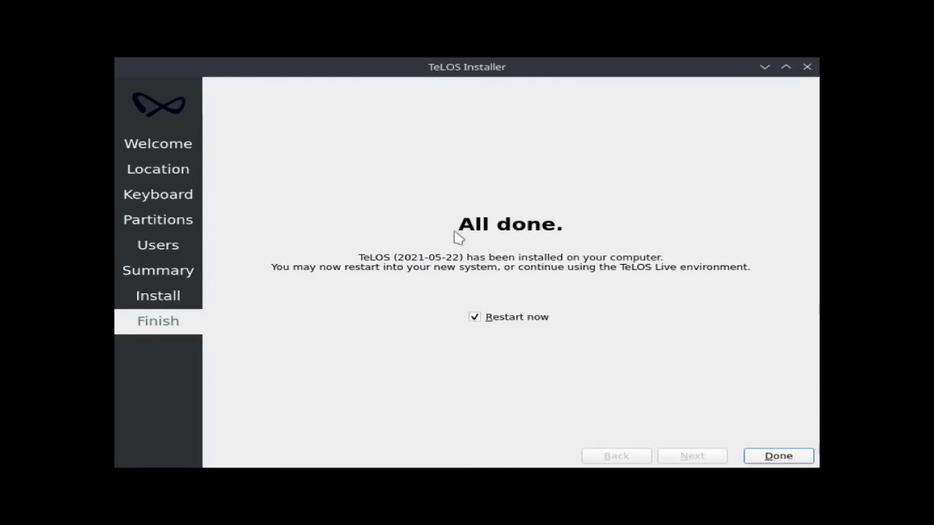
- Reboot into the installed TeLOS and sign in as the new user with its password
{"action": "left_click", "coordinate": [798, 453]}
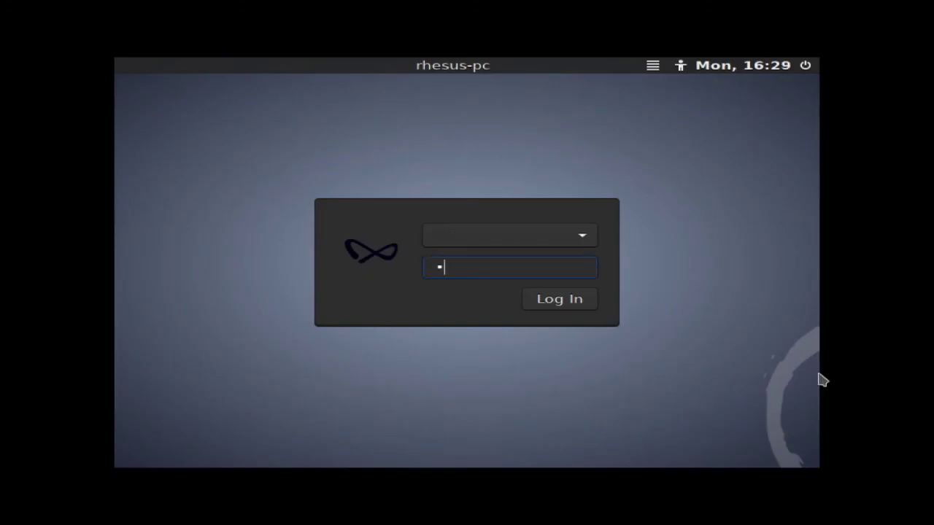
{"action": "key", "text": "Return"}
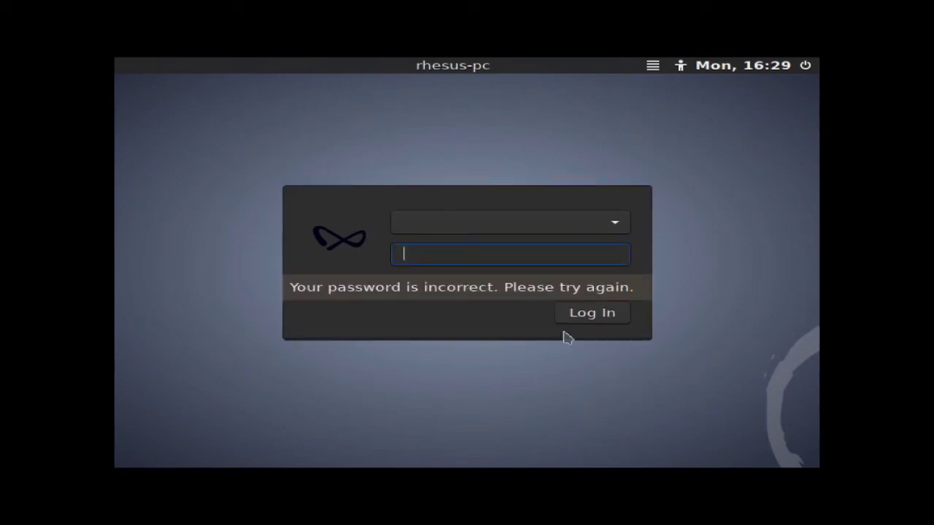
{"action": "left_click", "coordinate": [613, 231]}
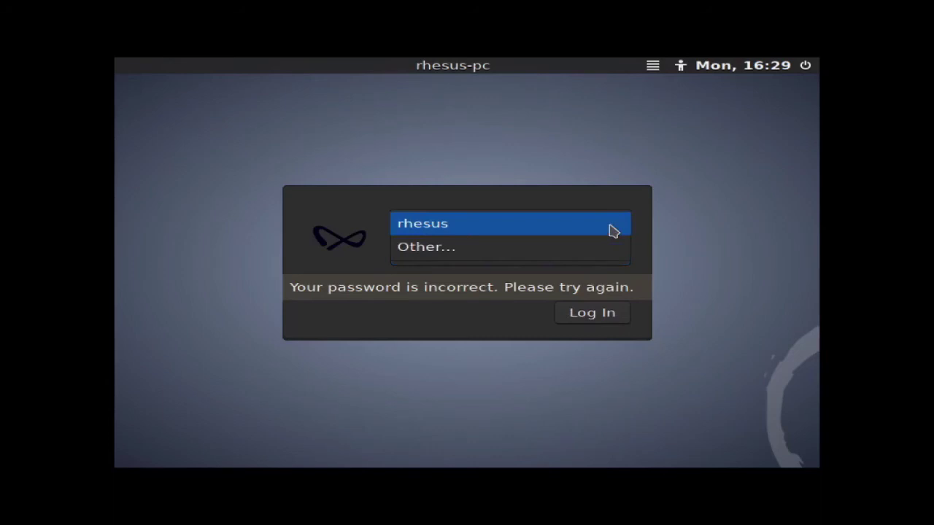
{"action": "left_click", "coordinate": [410, 226]}
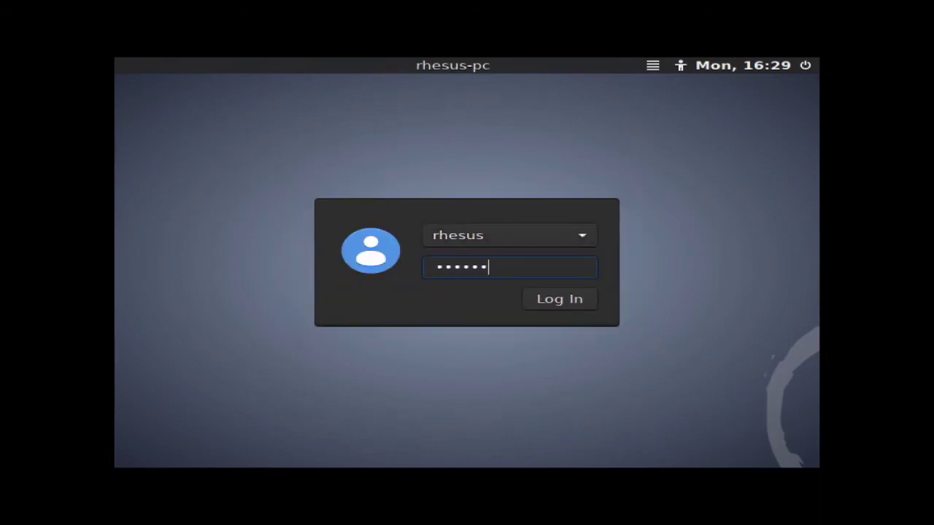
{"action": "key", "text": "Return"}
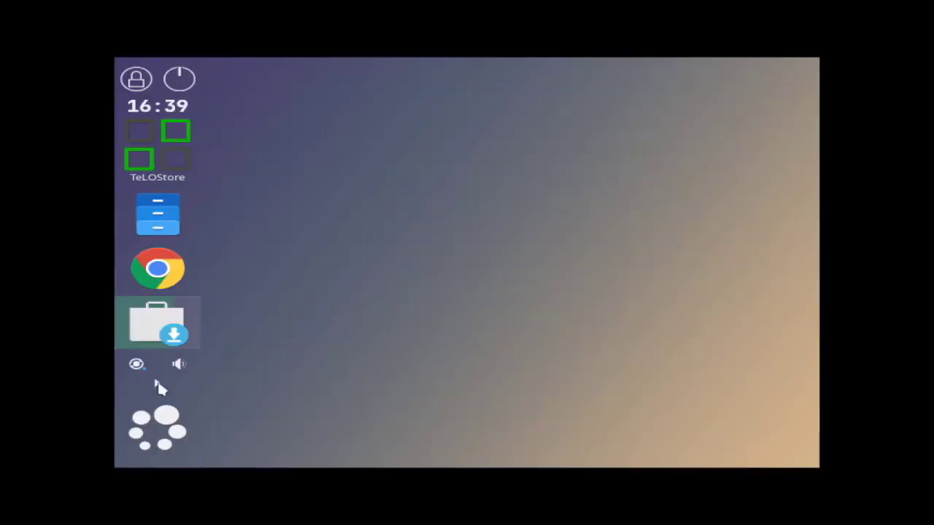
{"action": "left_click", "coordinate": [158, 386]}
{"action": "left_click", "coordinate": [154, 278]}
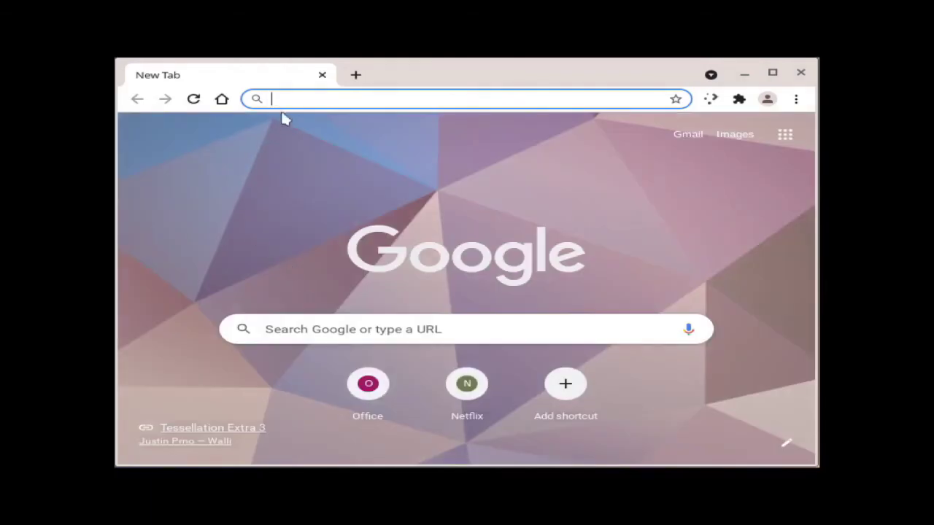
{"action": "type", "text": "youtube.com"}
{"action": "key", "text": "Return"}
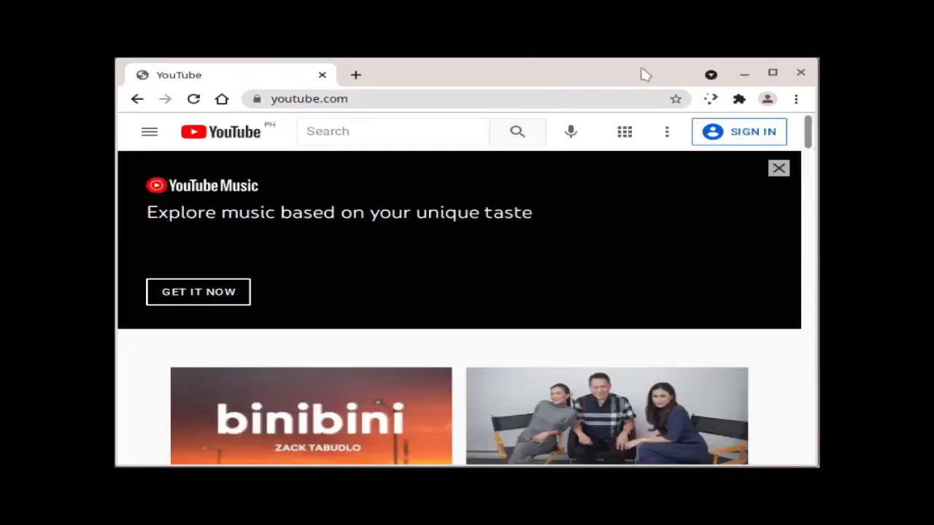
{"action": "double_click", "coordinate": [645, 74]}
{"action": "left_click_drag", "start_coordinate": [812, 125], "coordinate": [775, 119]}
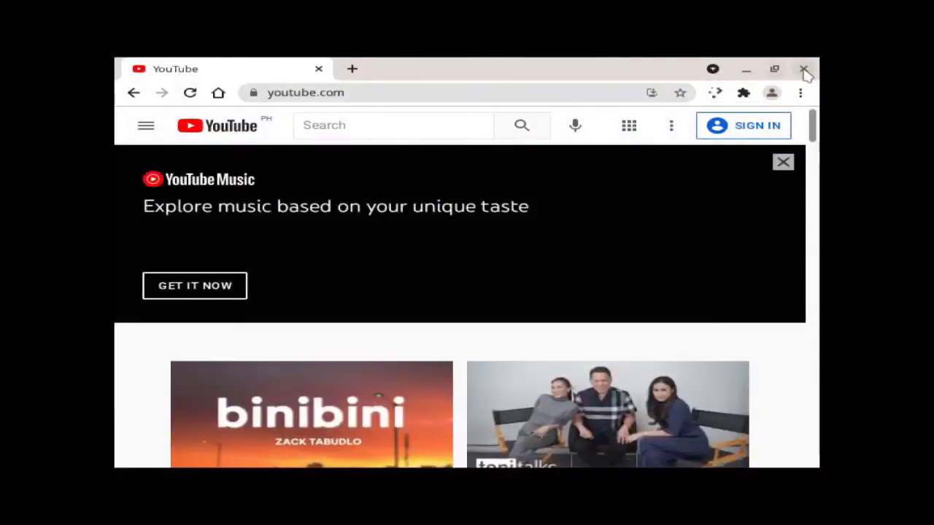
{"action": "left_click", "coordinate": [804, 70]}
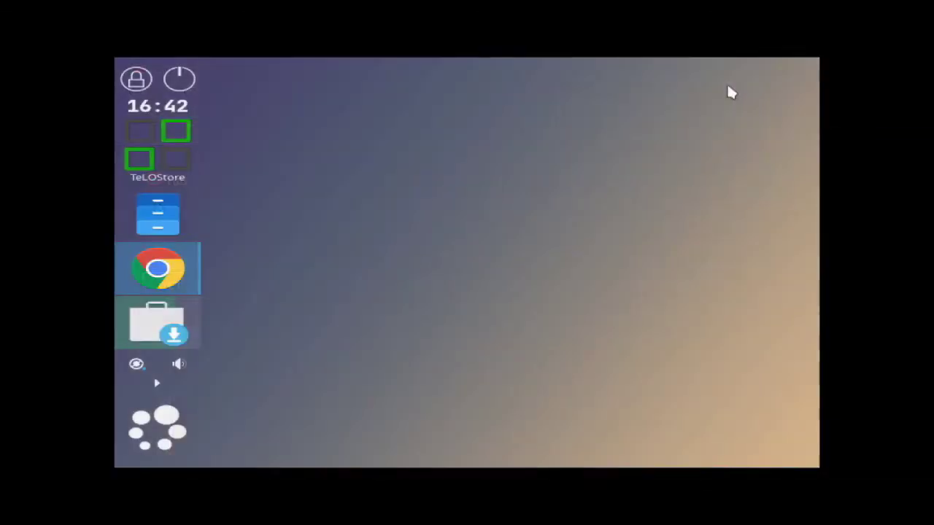
- Check the Plasma 5.20.5 system information in System Settings, then shut TeLOS down
{"action": "left_click", "coordinate": [171, 442]}
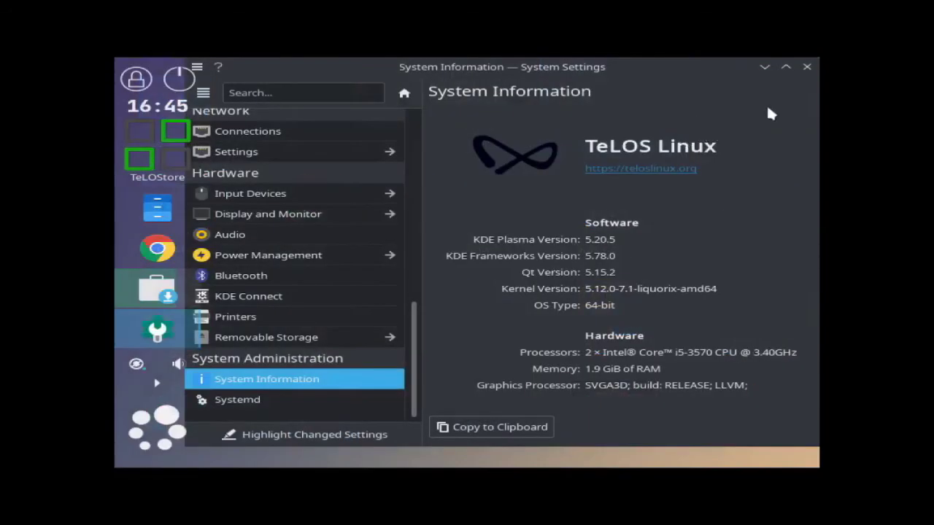
{"action": "left_click", "coordinate": [807, 67]}
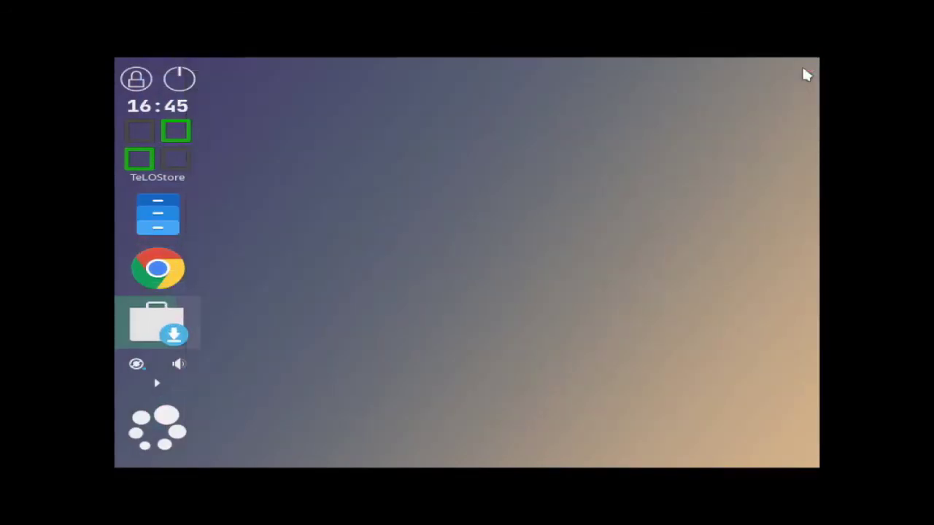
{"action": "left_click", "coordinate": [175, 84]}
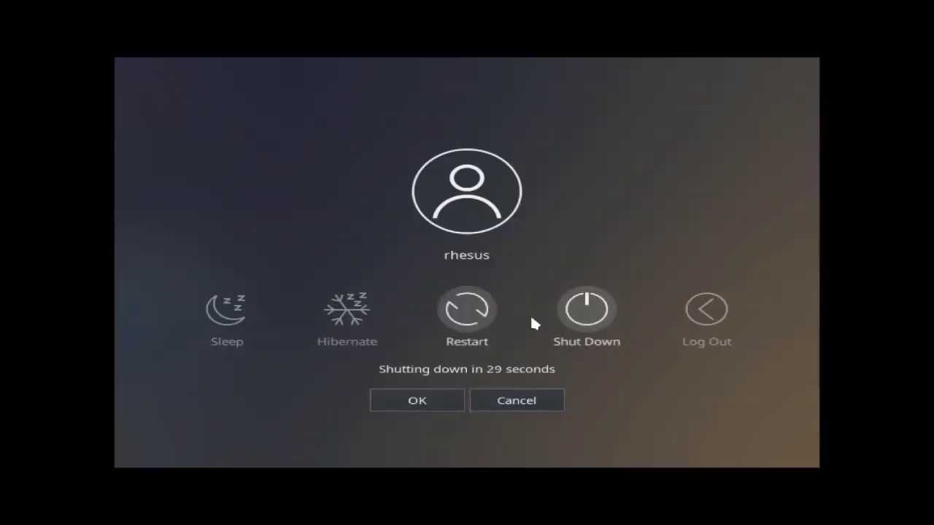
{"action": "left_click", "coordinate": [602, 328]}
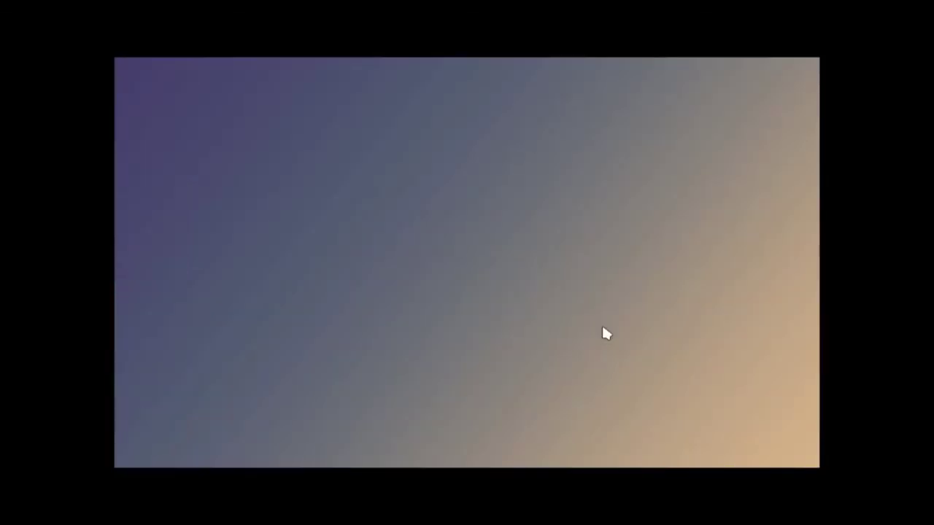